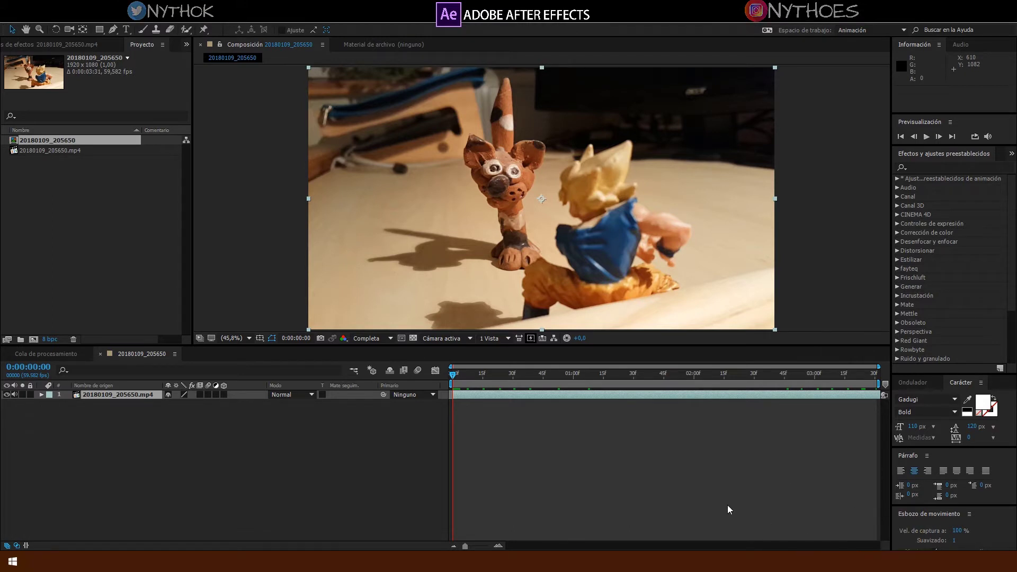
# Step: Scrub through the clay-figure footage to preview it, then return to the start
pyautogui.click(481, 432)
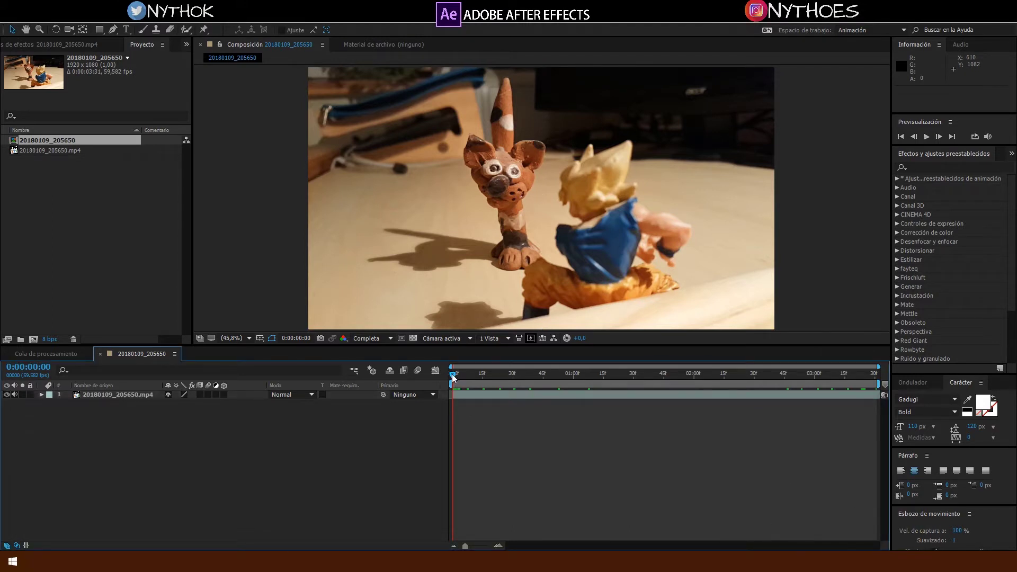
pyautogui.moveTo(454, 377); pyautogui.dragTo(797, 374)
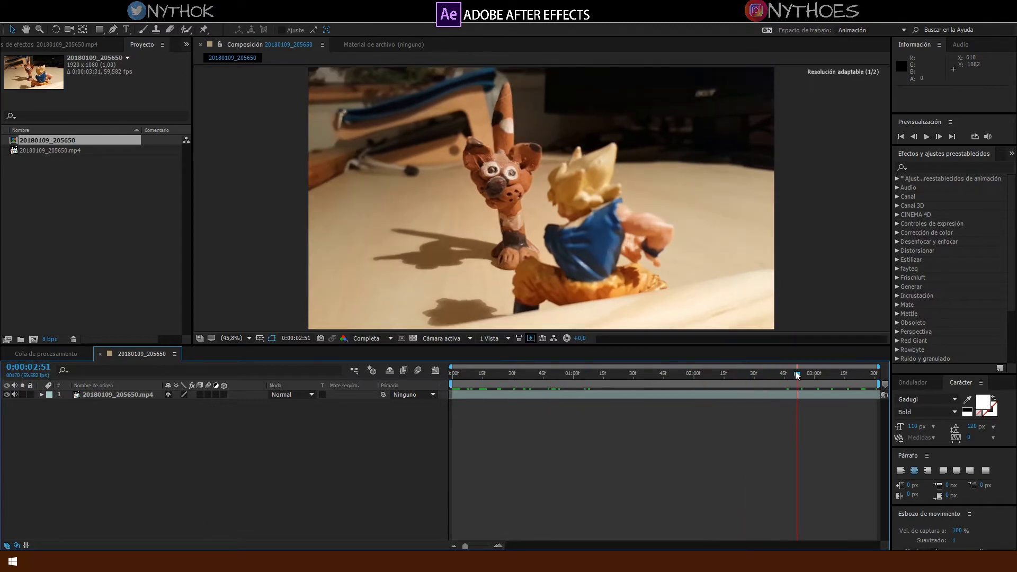
pyautogui.moveTo(797, 375); pyautogui.dragTo(417, 403)
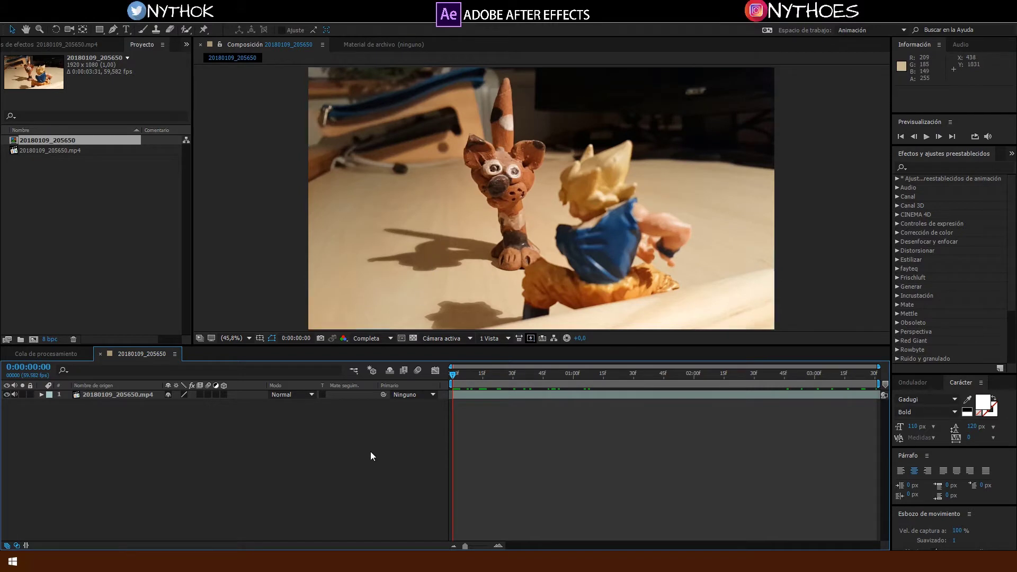
# Step: Open the footage in the Layer panel and paint Roto Brush strokes over the dog's shadow
pyautogui.doubleClick(90, 395)
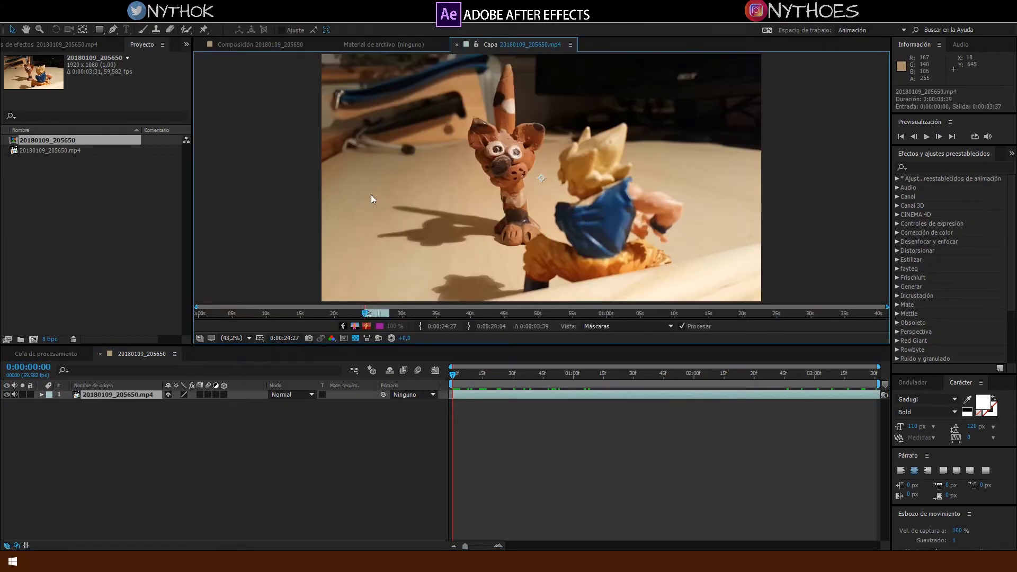
pyautogui.click(186, 29)
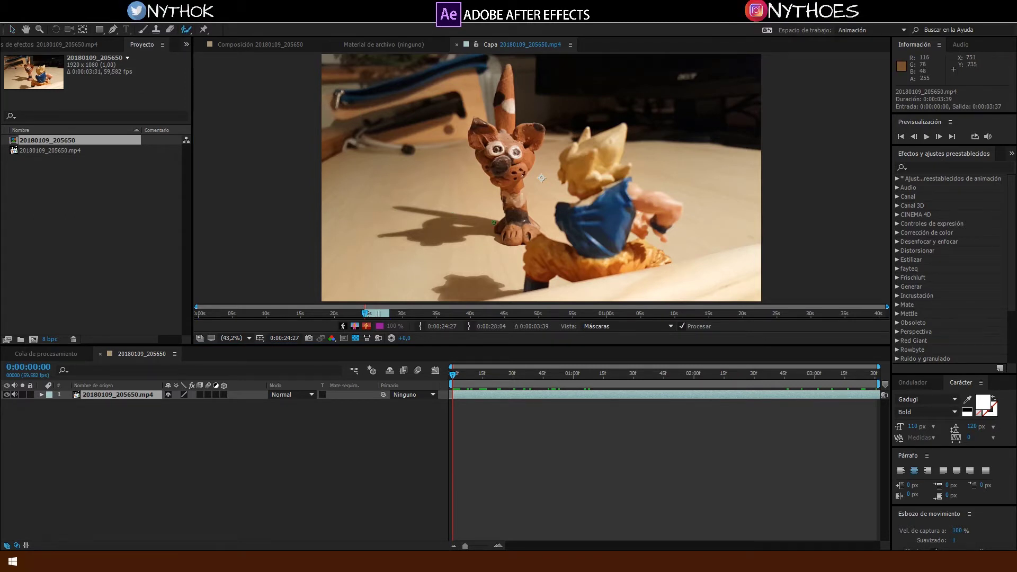
pyautogui.moveTo(493, 222); pyautogui.dragTo(461, 213)
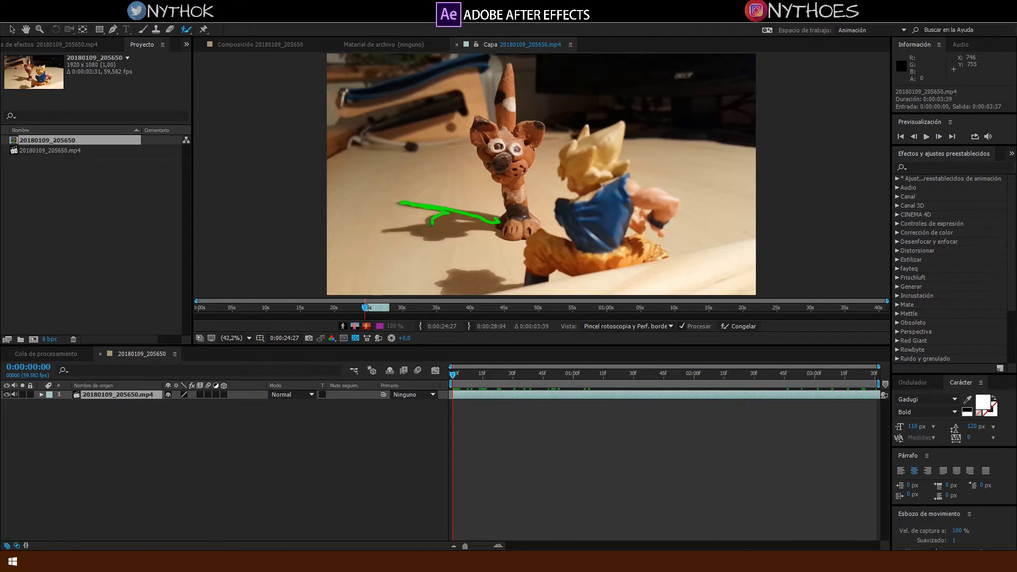
pyautogui.moveTo(430, 224); pyautogui.dragTo(415, 228)
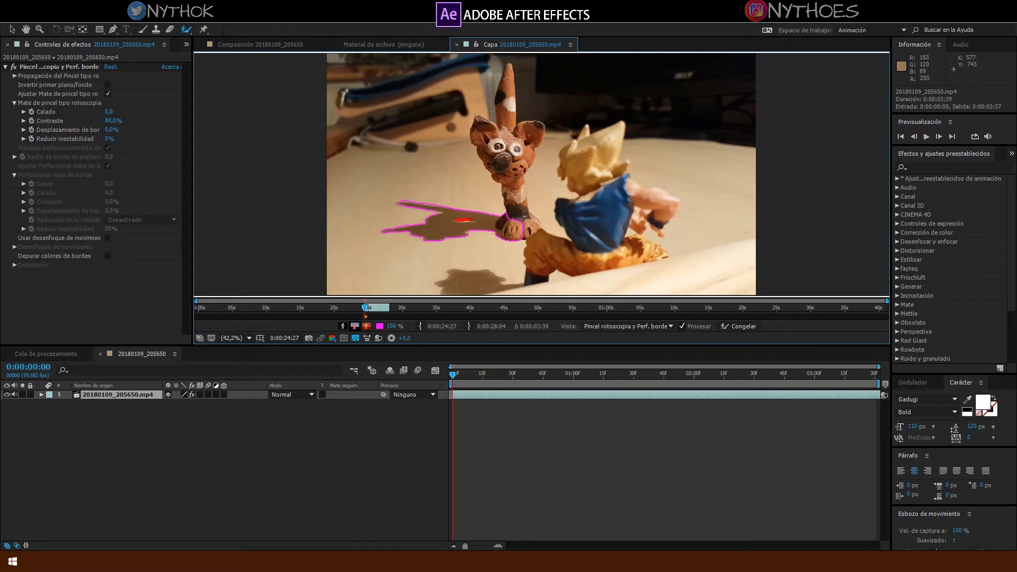
# Step: Subtract a stray spot, the paw and the shadow's left tip from the roto selection
pyautogui.moveTo(455, 219); pyautogui.dragTo(478, 219)
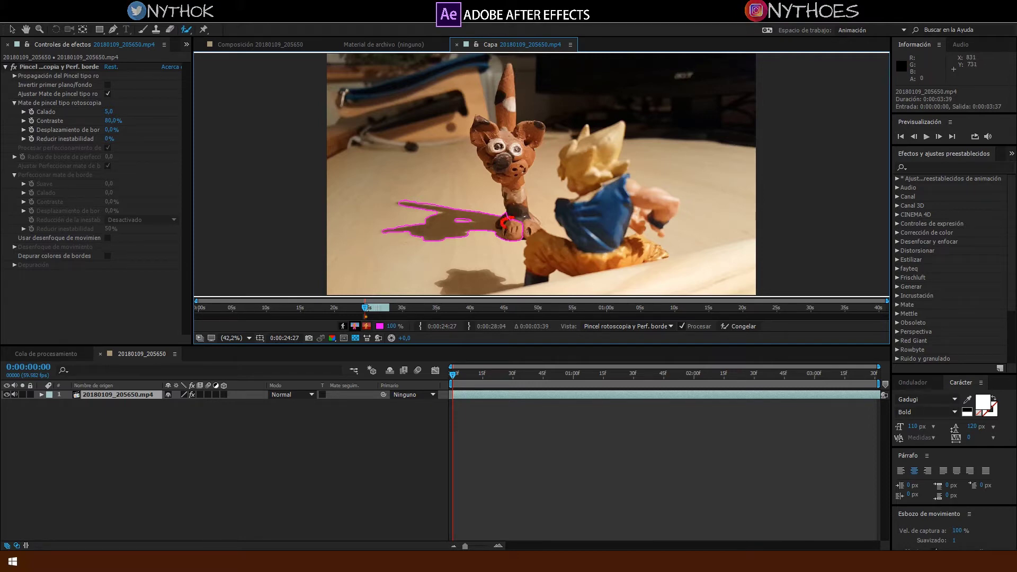
pyautogui.moveTo(512, 217); pyautogui.dragTo(510, 237)
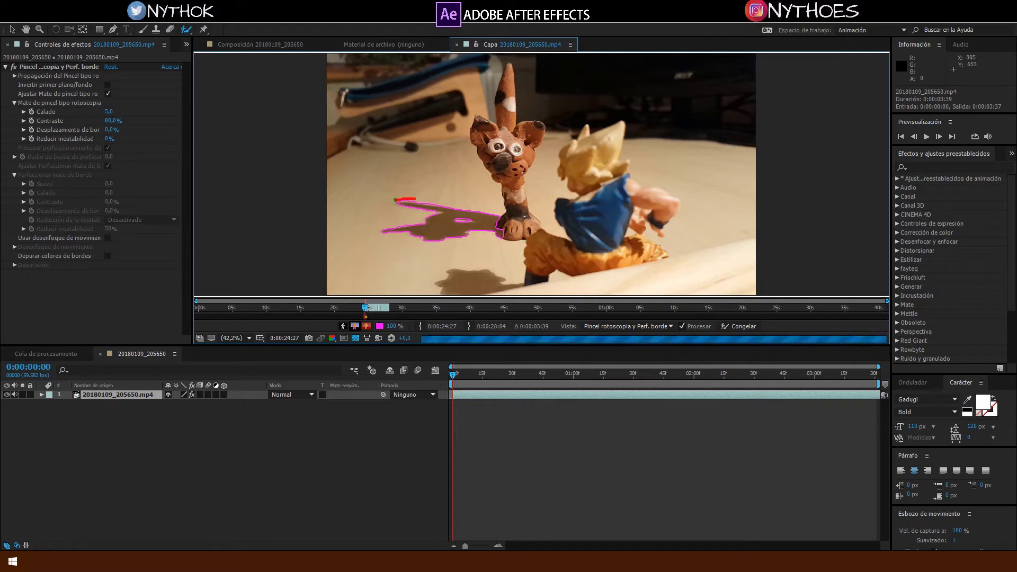
pyautogui.moveTo(395, 200)
pyautogui.mouseDown()
pyautogui.moveTo(411, 202)
pyautogui.moveTo(398, 198)
pyautogui.mouseUp()
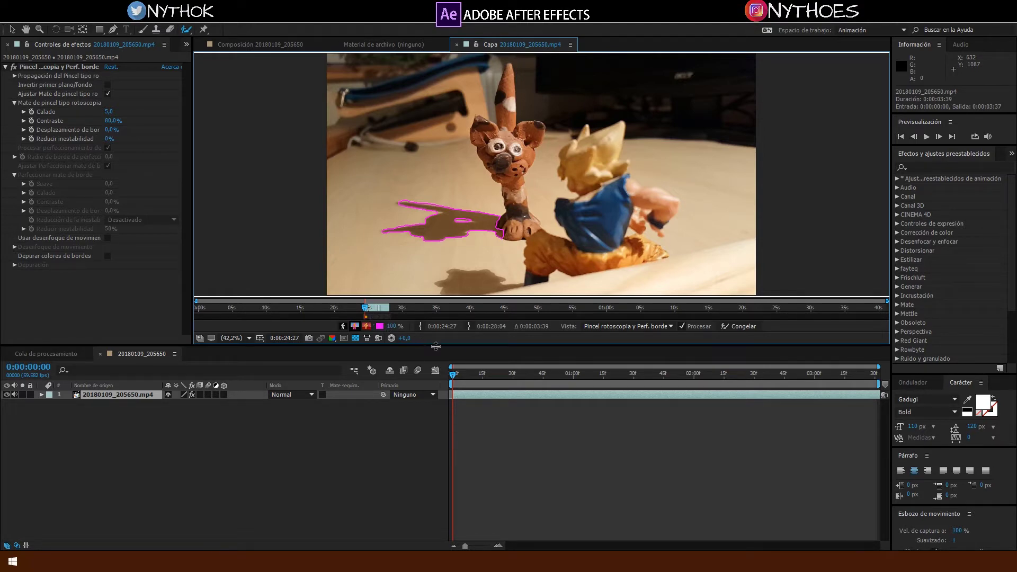
# Step: Freeze the roto result across the clip and view the composition with only the shadow
pyautogui.click(740, 326)
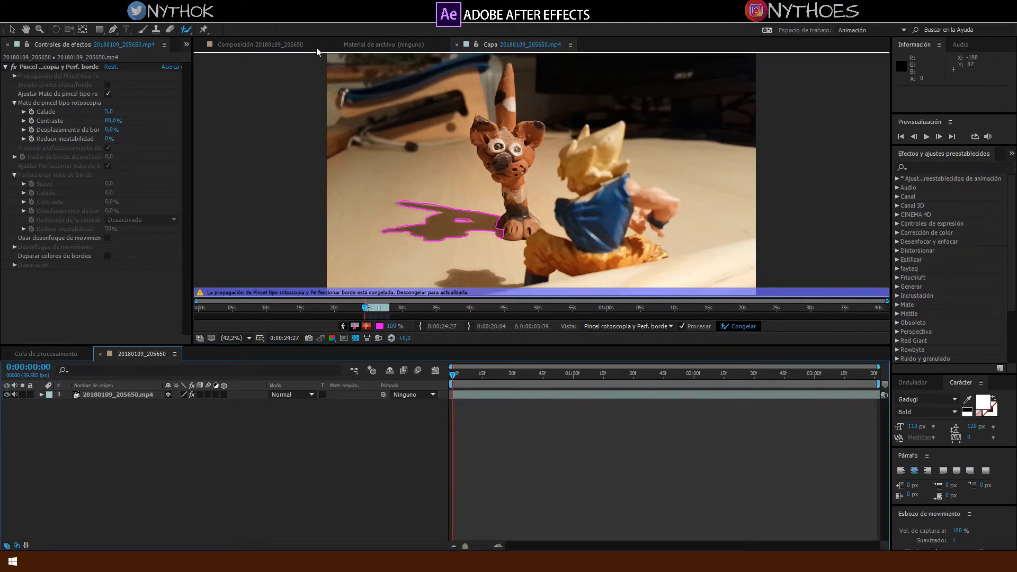
pyautogui.click(282, 44)
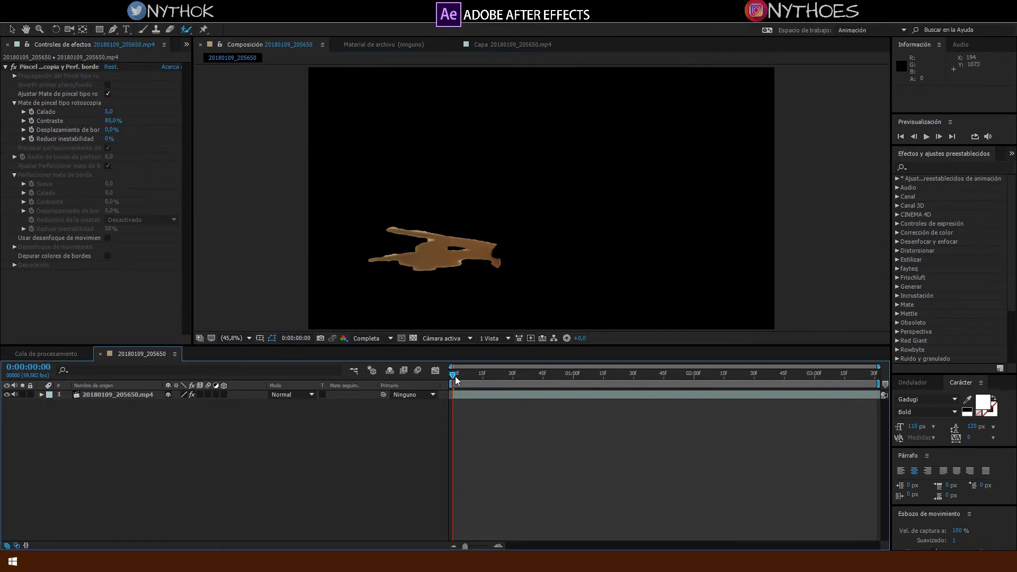
# Step: Duplicate the footage layer and delete the Roto Brush effect from the lower copy
pyautogui.moveTo(454, 377)
pyautogui.mouseDown()
pyautogui.moveTo(577, 398)
pyautogui.moveTo(821, 399)
pyautogui.moveTo(438, 406)
pyautogui.mouseUp()
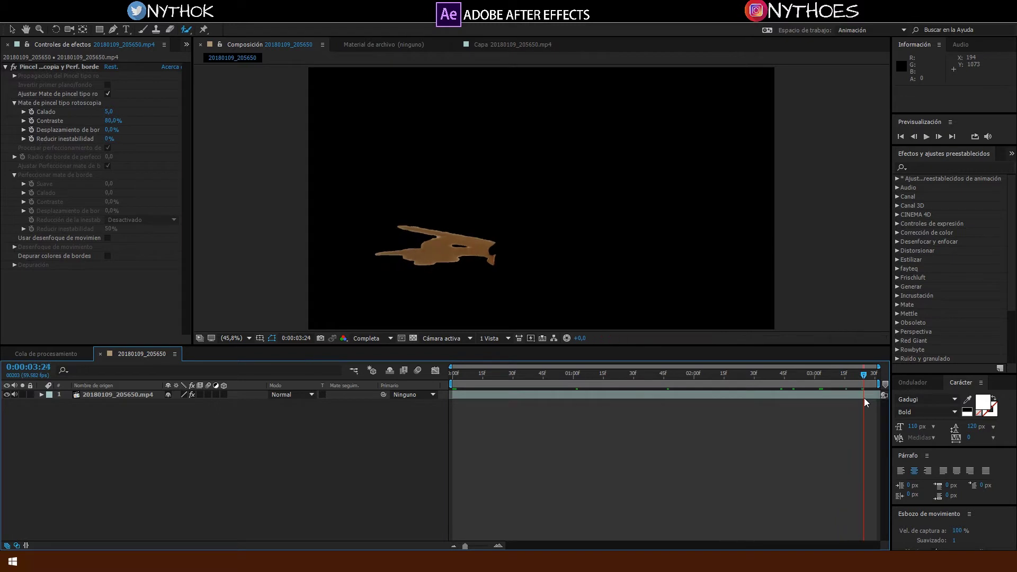
pyautogui.click(134, 396)
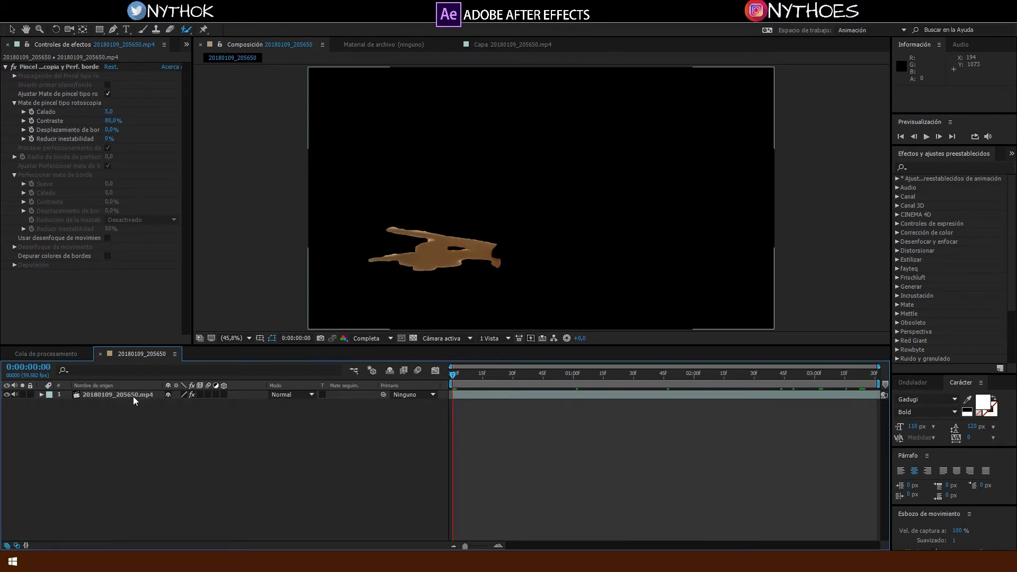
pyautogui.hotkey('ctrl', 'd')
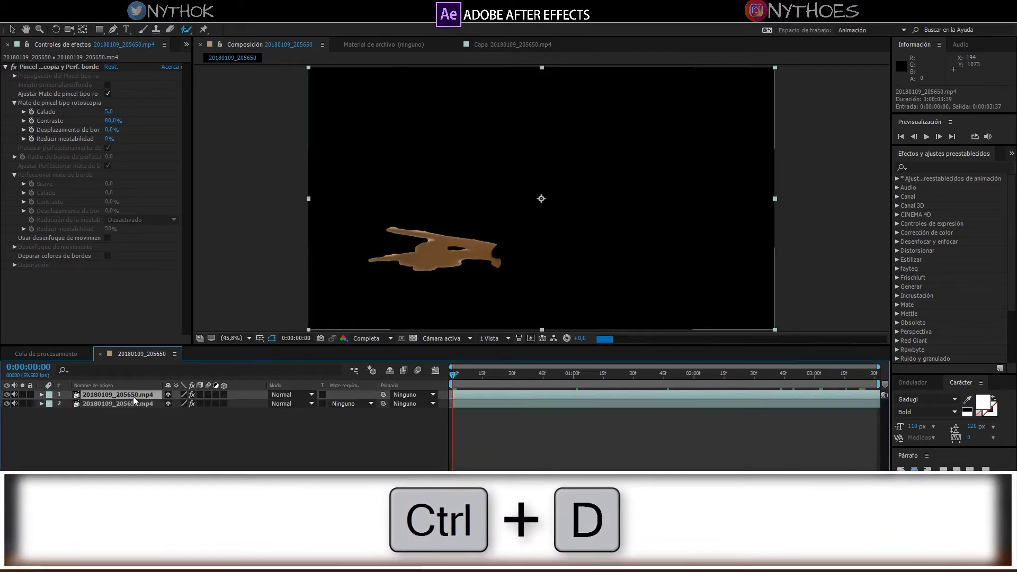
pyautogui.click(125, 406)
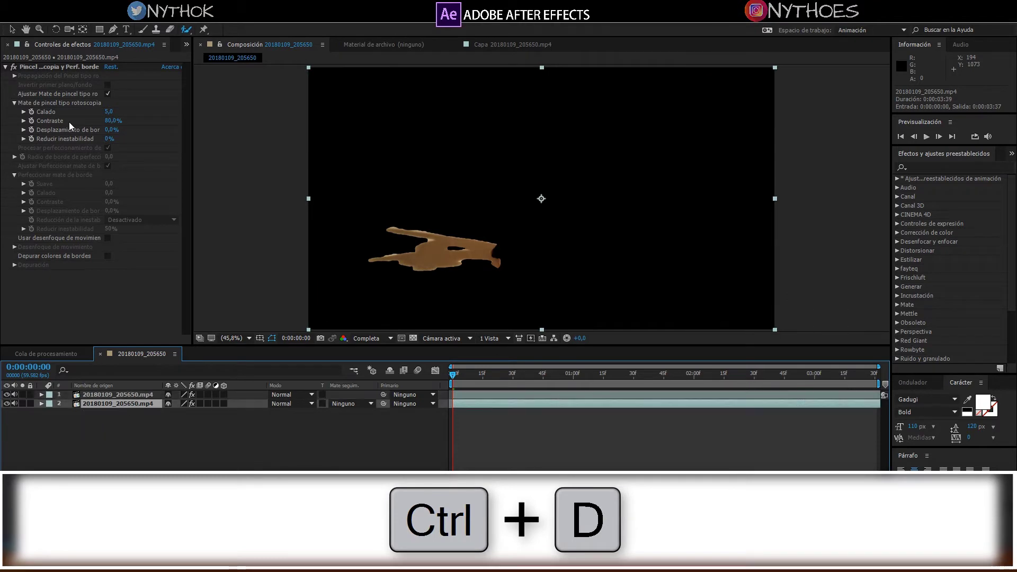
pyautogui.click(53, 68)
pyautogui.press('Delete')
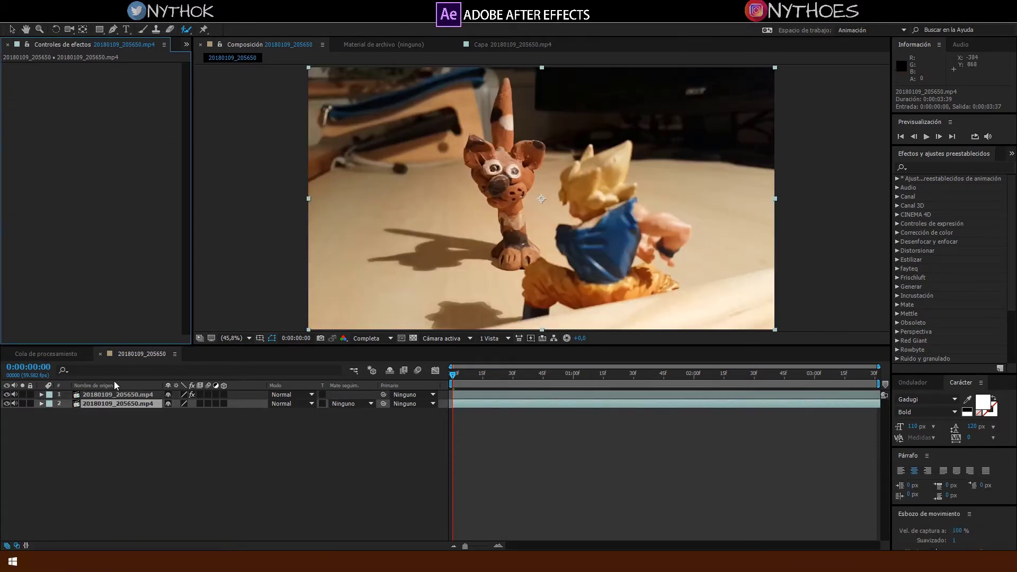
# Step: Search 'respl' and apply the Resplandor (Glow) effect to the top shadow layer
pyautogui.click(112, 398)
pyautogui.click(299, 496)
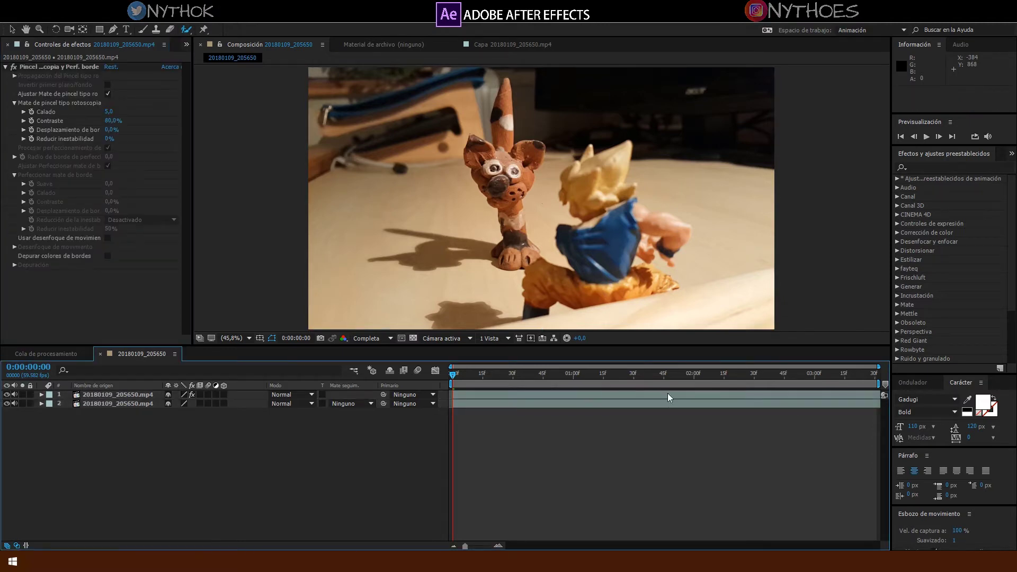
pyautogui.click(953, 167)
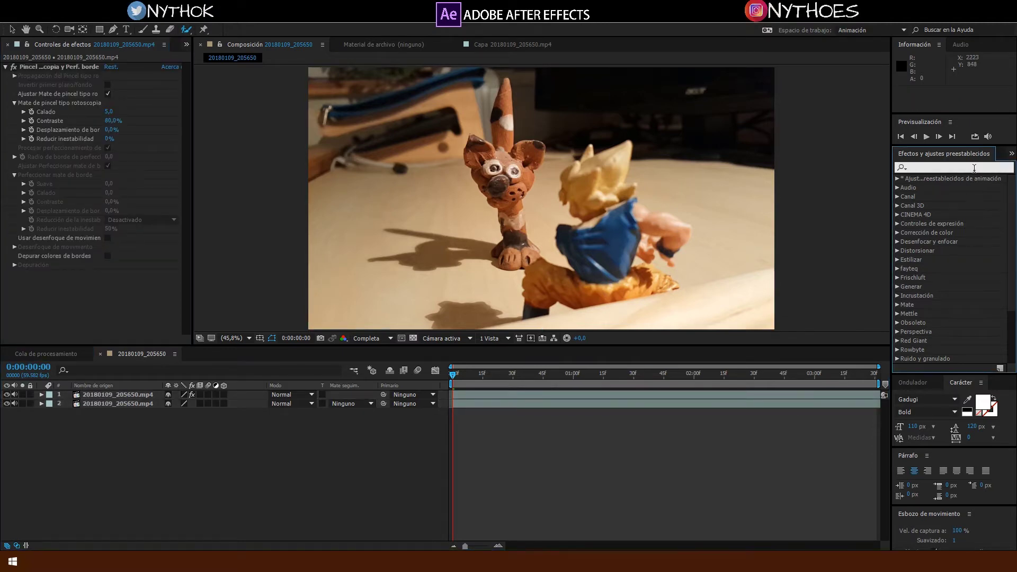
pyautogui.write('respl')
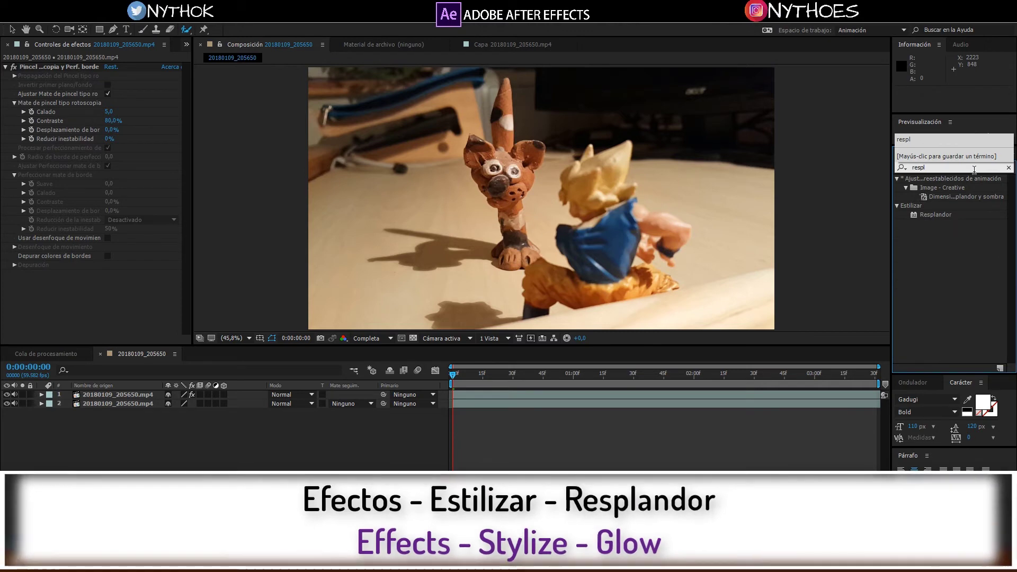
pyautogui.click(937, 216)
pyautogui.moveTo(939, 218); pyautogui.dragTo(132, 397)
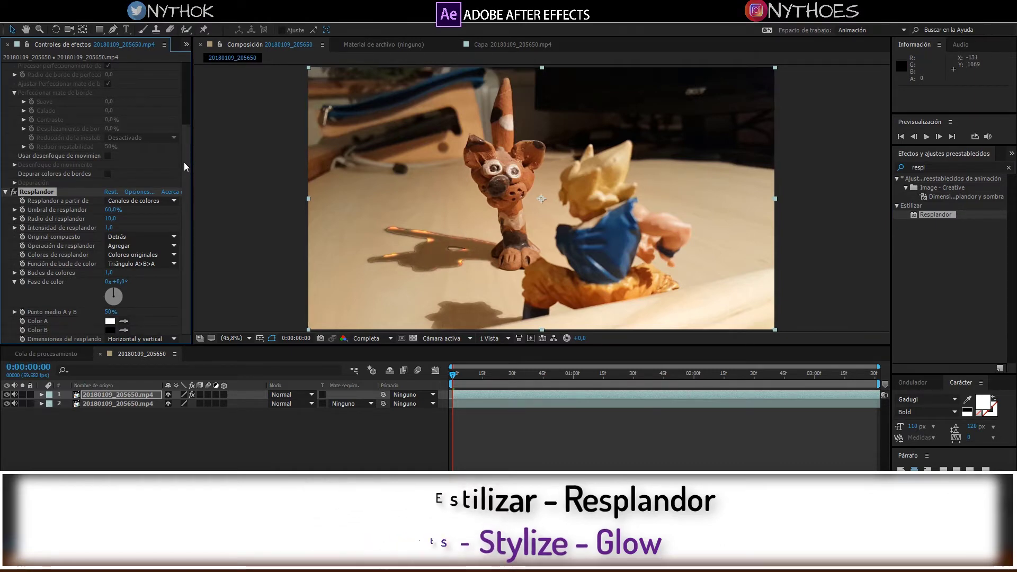
# Step: Switch the glow colours to Colores A y B and set Color A to yellow
pyautogui.click(144, 257)
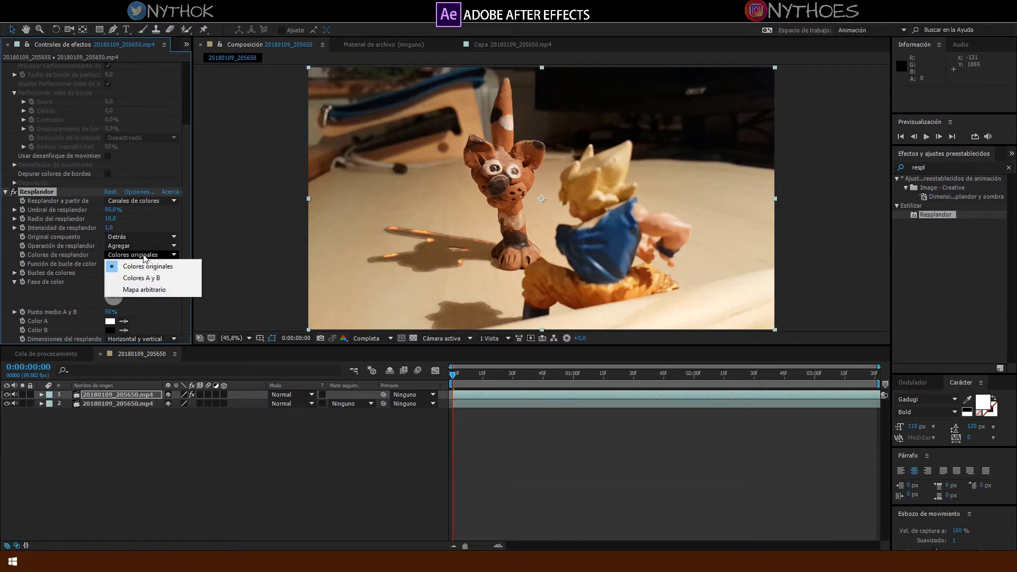
pyautogui.click(141, 279)
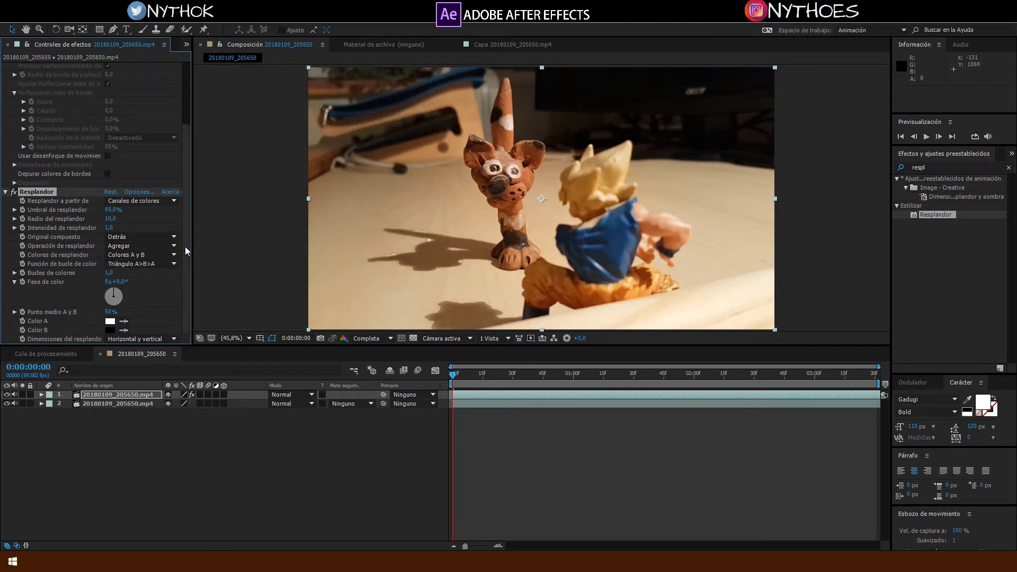
pyautogui.click(111, 321)
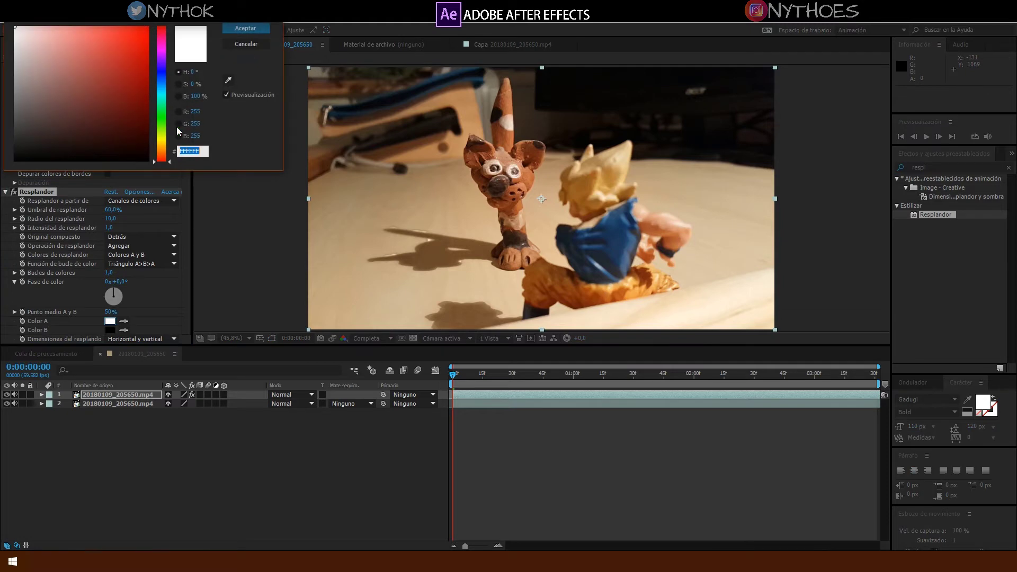
pyautogui.click(161, 138)
pyautogui.click(143, 47)
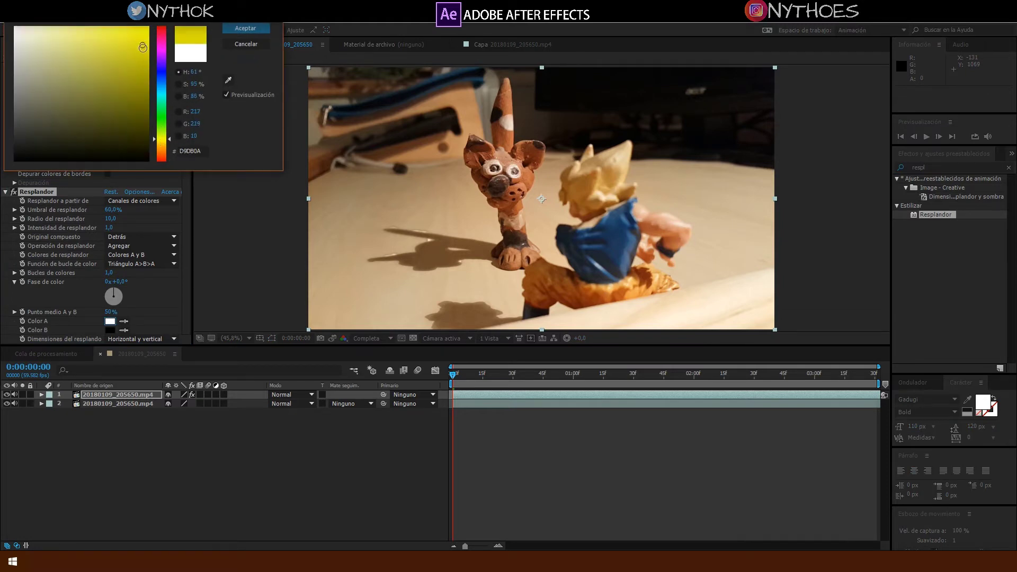
pyautogui.click(133, 33)
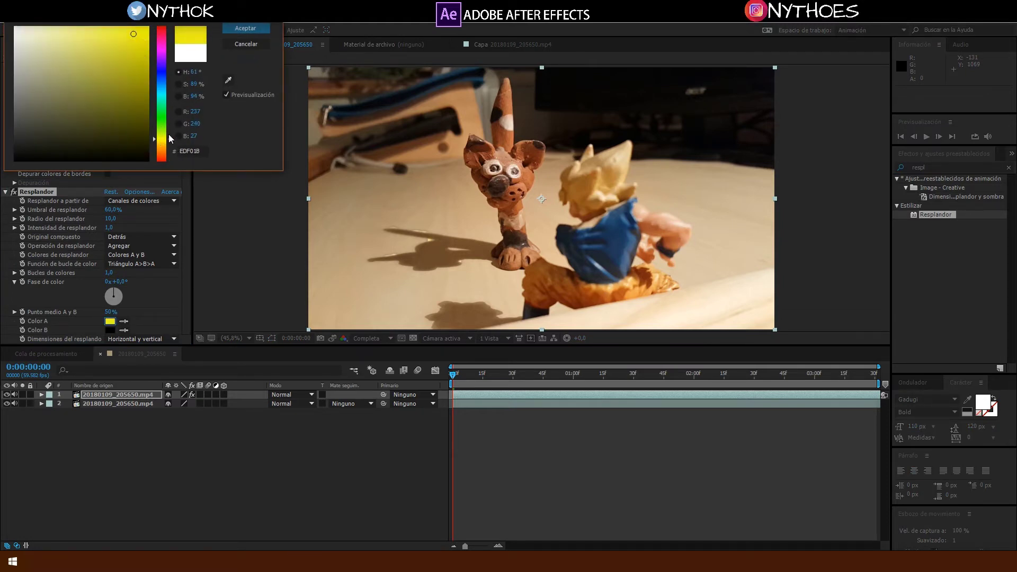
pyautogui.moveTo(170, 139); pyautogui.dragTo(172, 143)
pyautogui.click(239, 29)
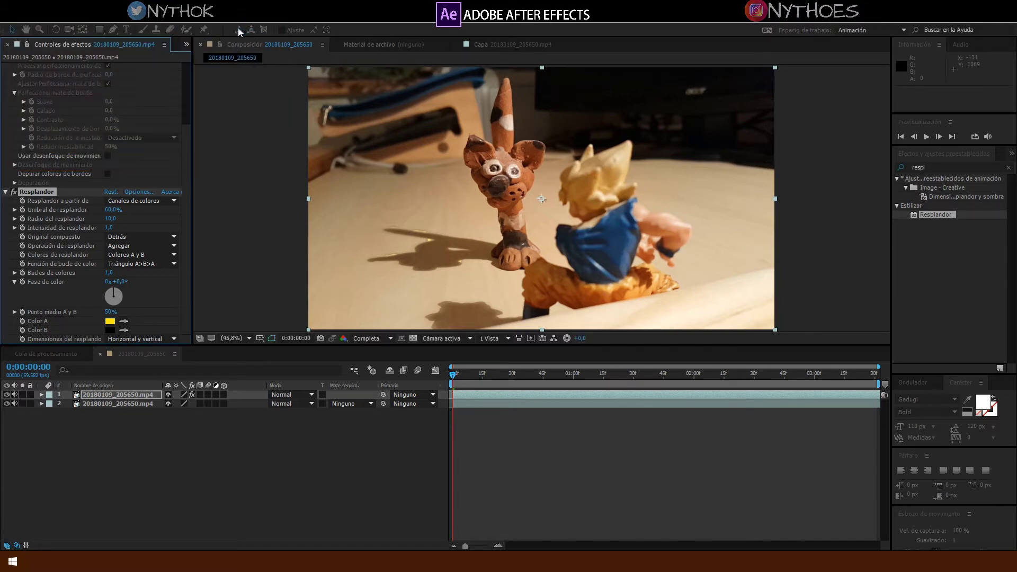
# Step: Set Color B to the same yellow by sampling Color A with the eyedropper
pyautogui.click(110, 330)
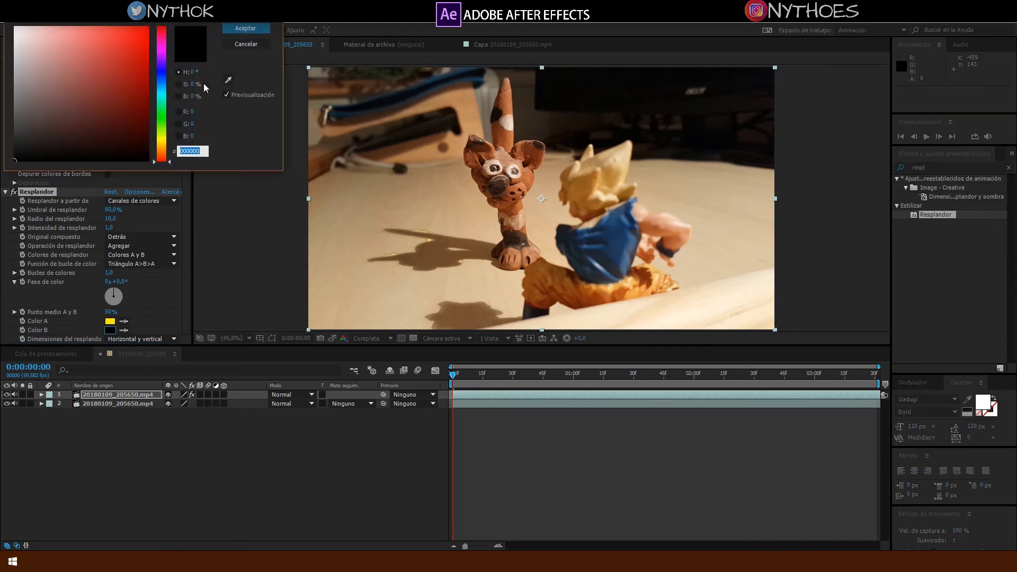
pyautogui.click(228, 80)
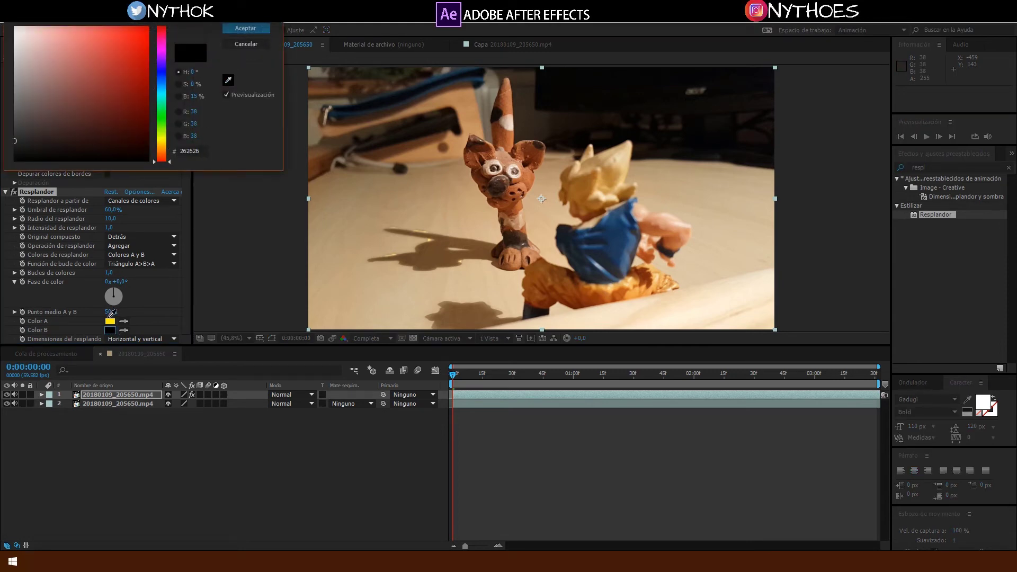
pyautogui.click(109, 321)
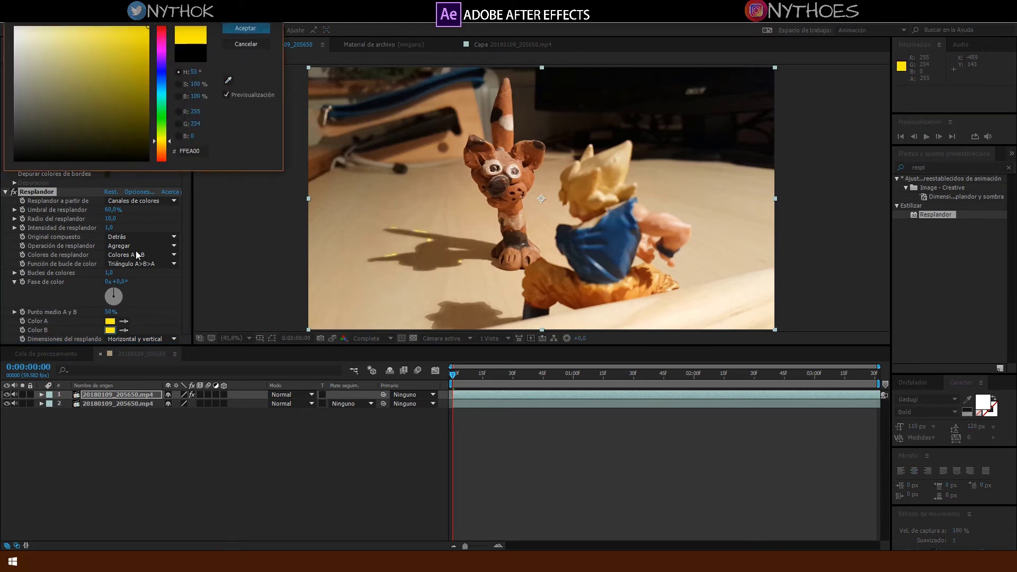
pyautogui.click(255, 27)
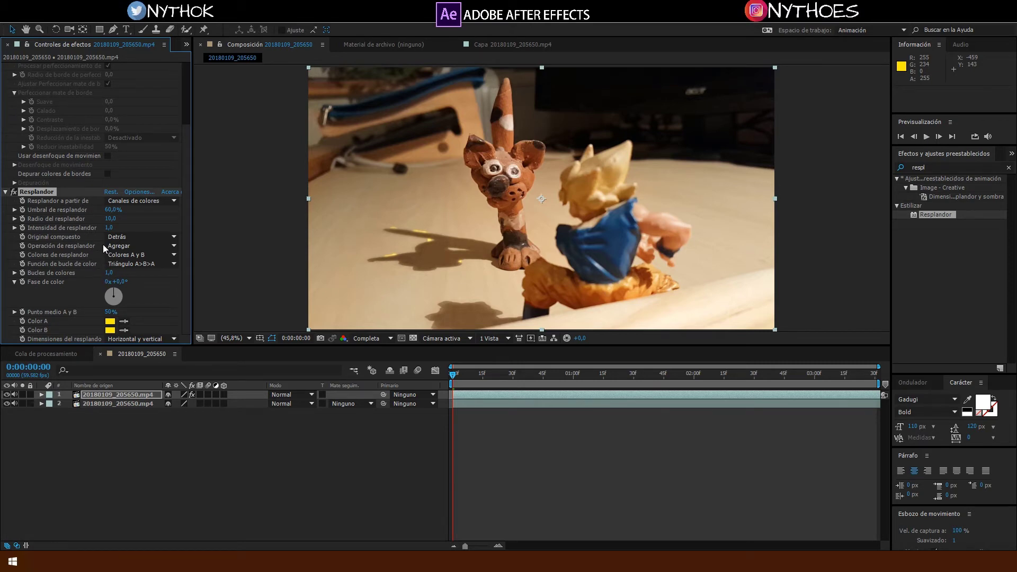
pyautogui.click(110, 230)
pyautogui.write('0,6')
# Step: Tune the Resplandor glow to 26,7% threshold, 54,0 radius and 0,9 intensity
pyautogui.moveTo(107, 228); pyautogui.dragTo(135, 227)
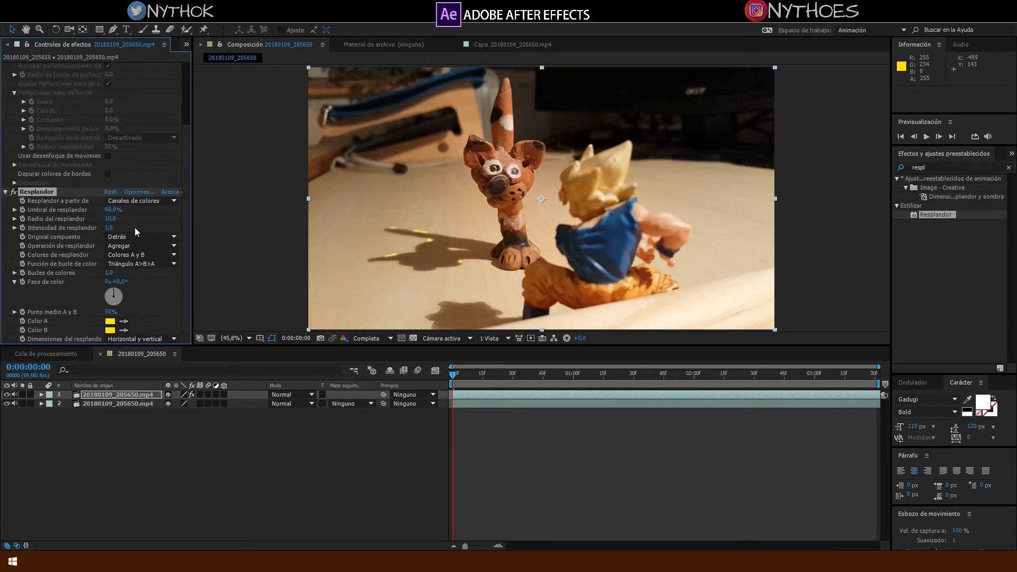
pyautogui.moveTo(111, 219)
pyautogui.mouseDown()
pyautogui.moveTo(136, 210)
pyautogui.moveTo(68, 210)
pyautogui.mouseUp()
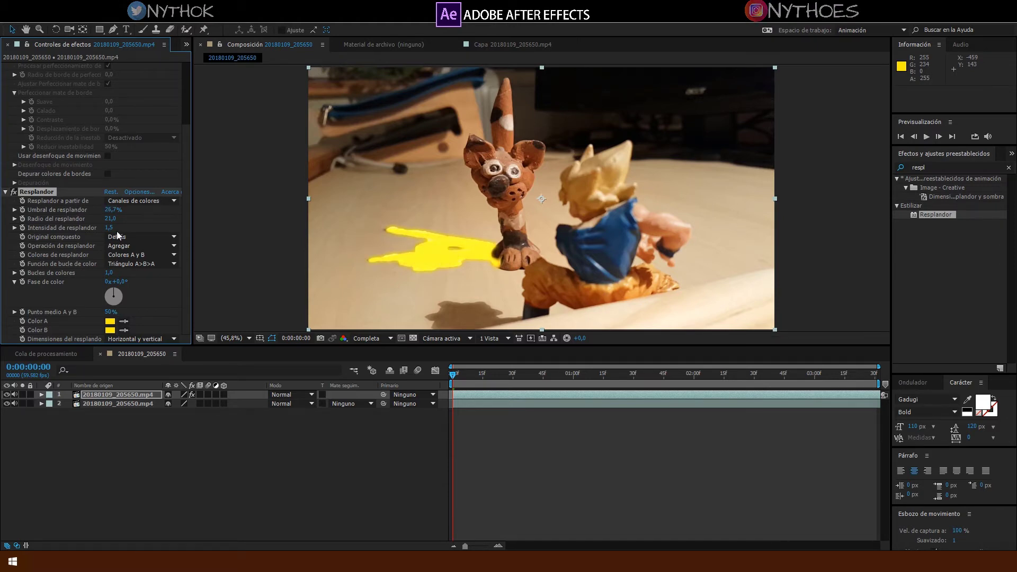
pyautogui.moveTo(110, 218); pyautogui.dragTo(129, 218)
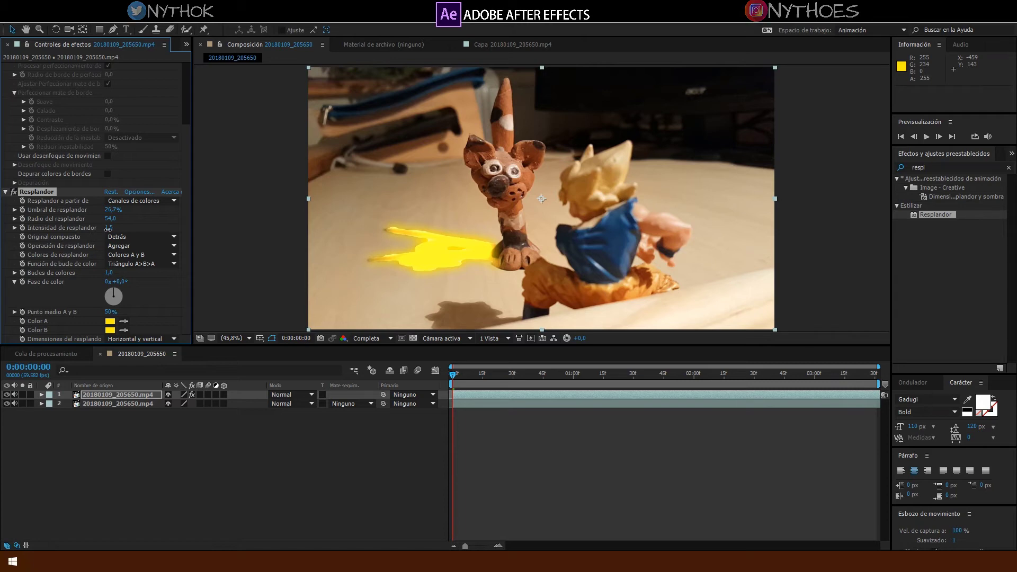
pyautogui.moveTo(108, 229)
pyautogui.mouseDown()
pyautogui.moveTo(120, 229)
pyautogui.moveTo(71, 229)
pyautogui.mouseUp()
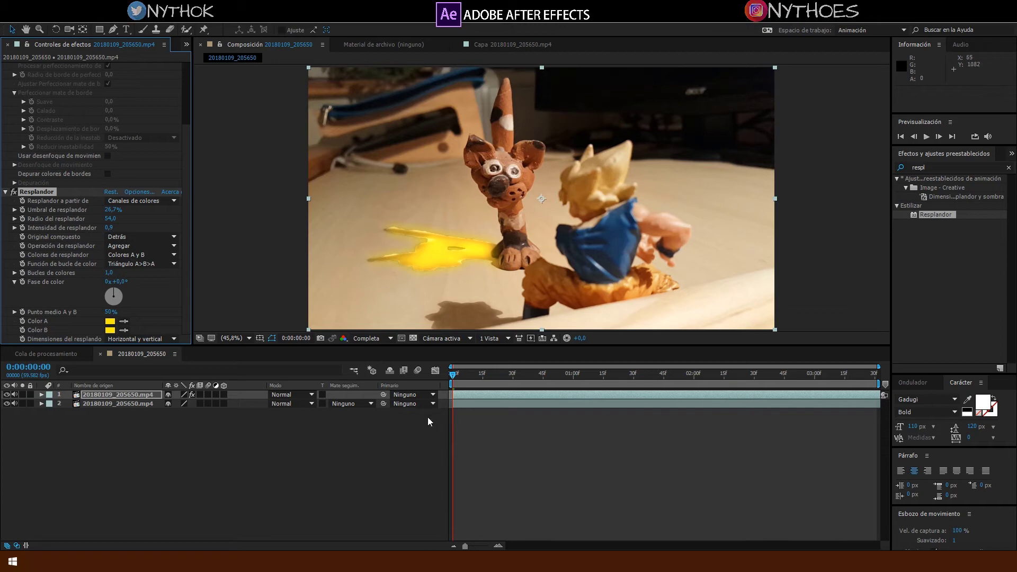
pyautogui.click(297, 397)
pyautogui.click(362, 209)
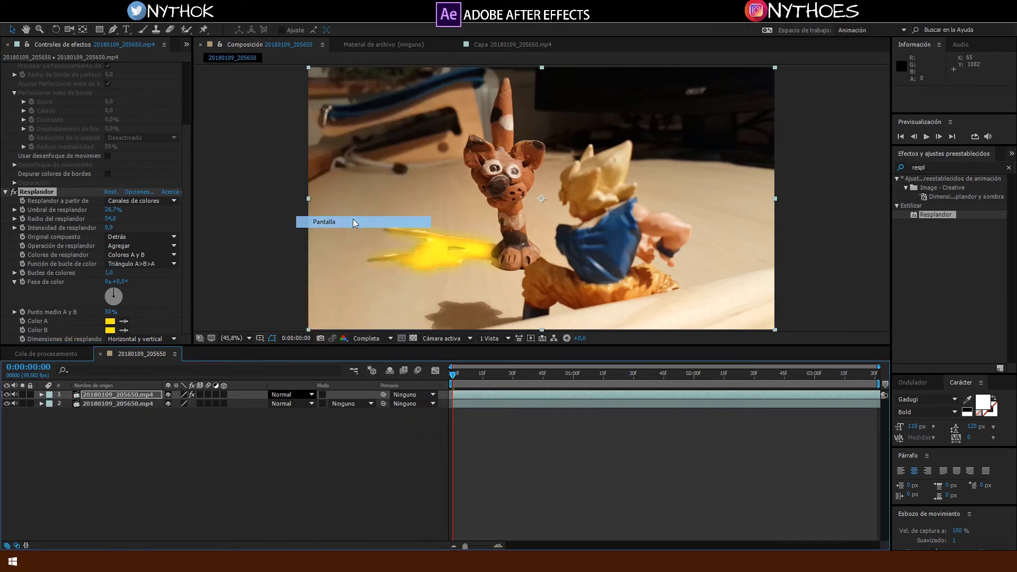
pyautogui.click(284, 394)
pyautogui.click(325, 237)
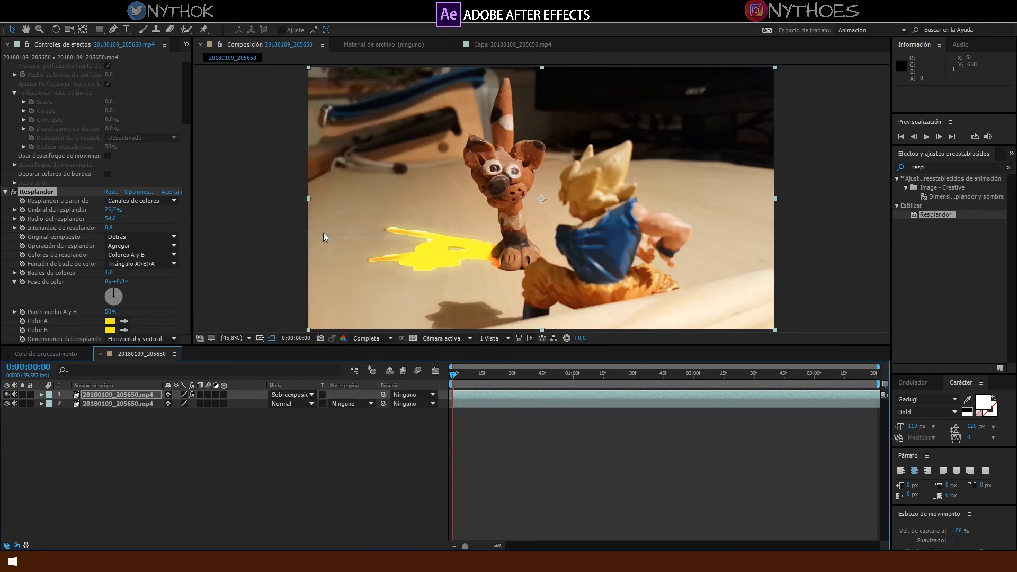
pyautogui.click(290, 395)
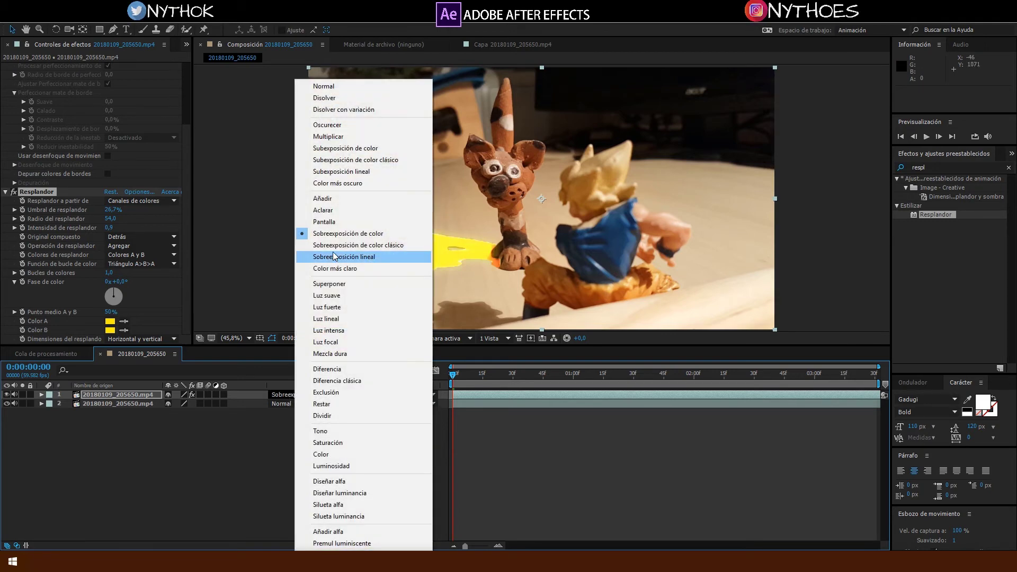
pyautogui.click(334, 257)
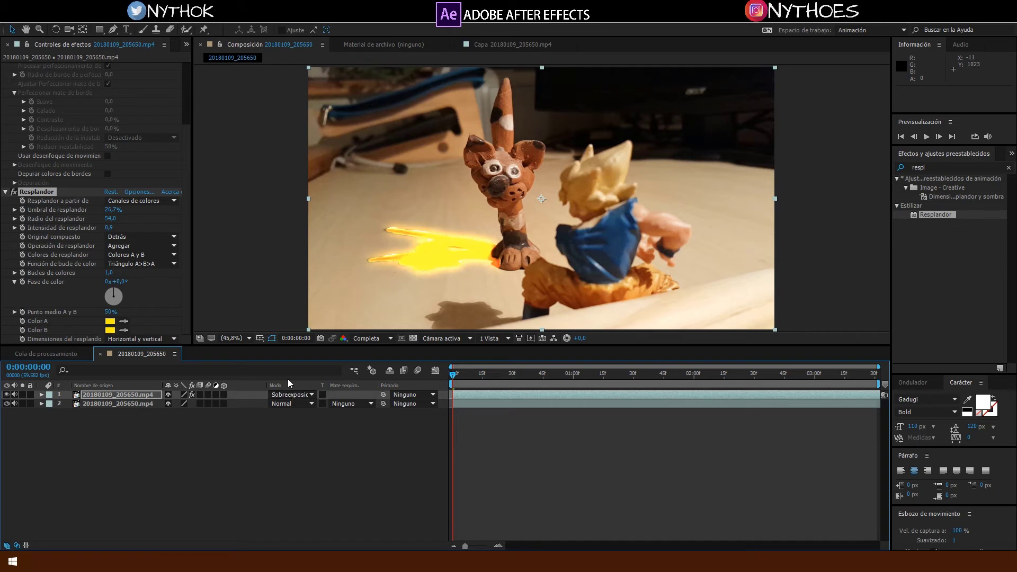
pyautogui.click(290, 395)
pyautogui.click(339, 257)
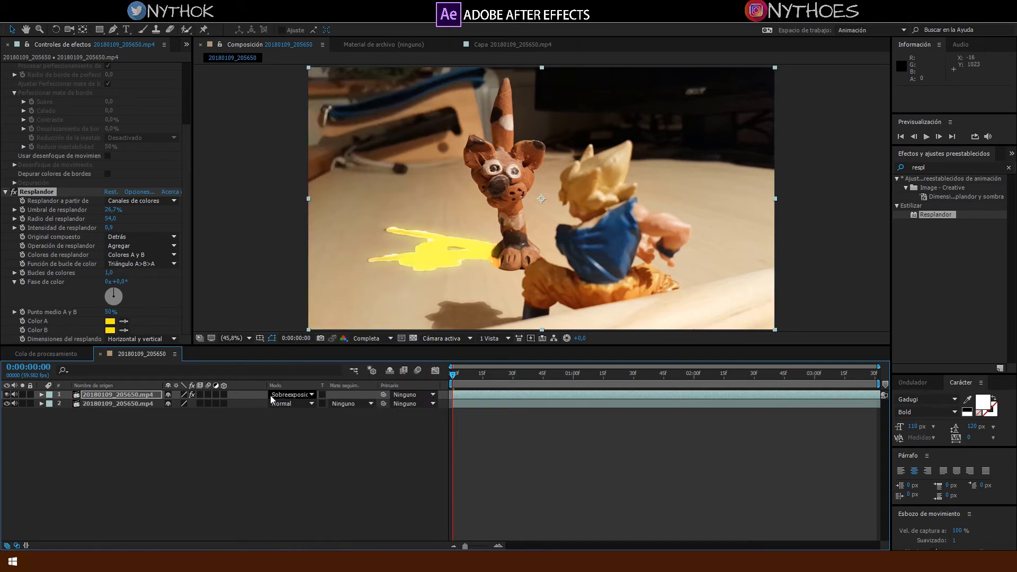
pyautogui.click(292, 395)
pyautogui.click(348, 268)
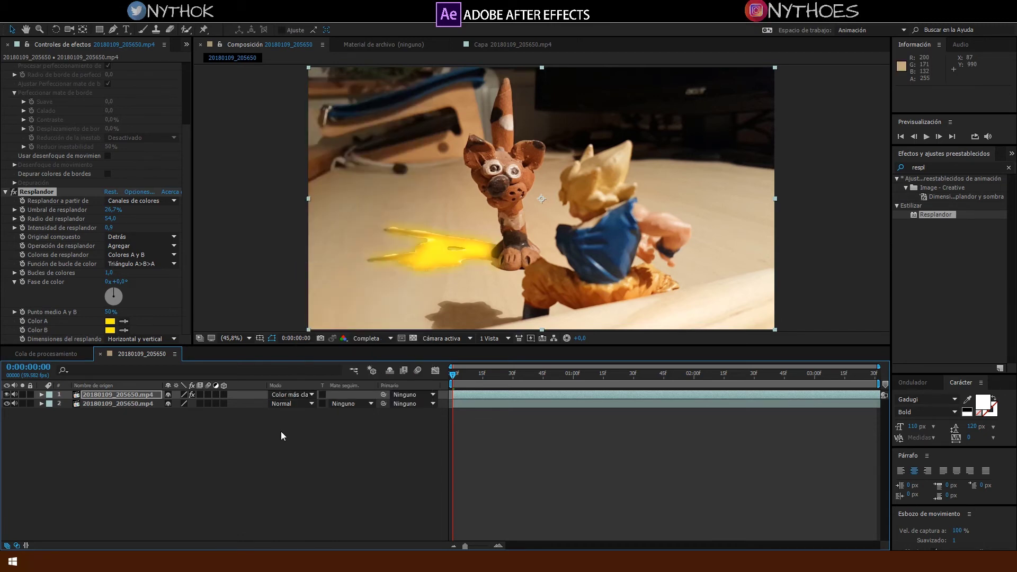
pyautogui.click(290, 395)
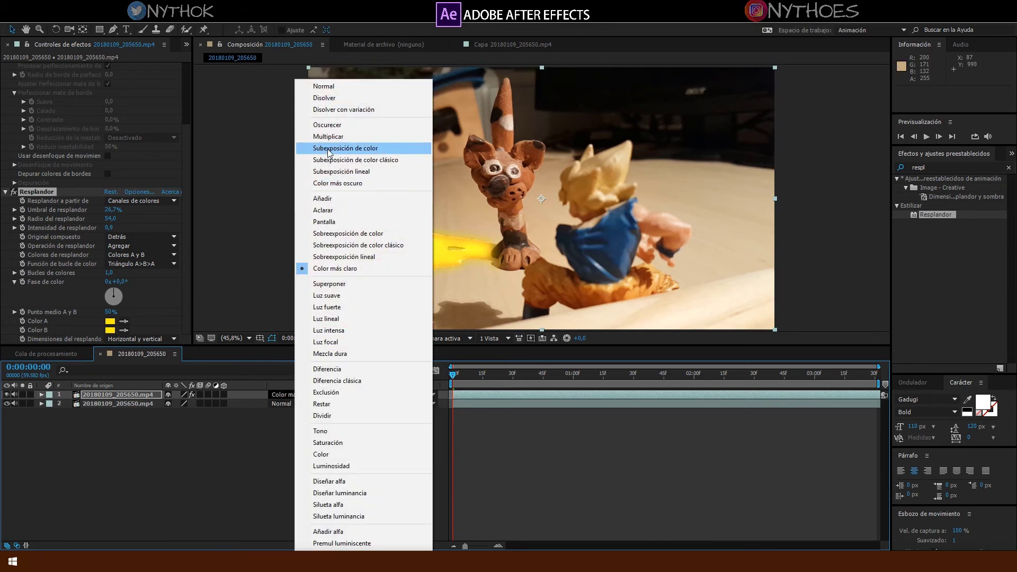
pyautogui.click(330, 137)
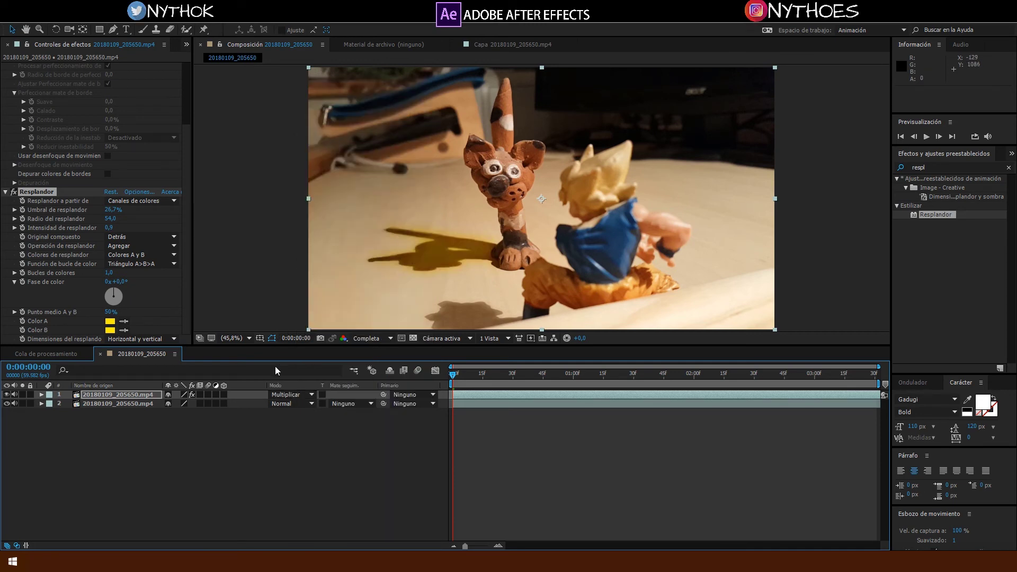
pyautogui.click(286, 395)
pyautogui.click(339, 88)
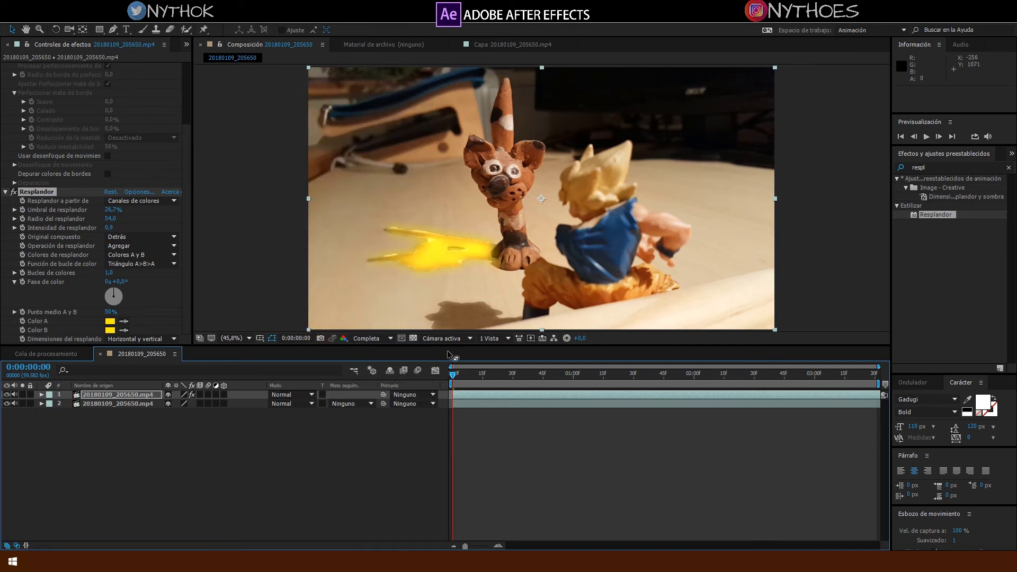
# Step: Try a roto matte feather of 7,7 on the top layer, then undo the changes
pyautogui.click(119, 397)
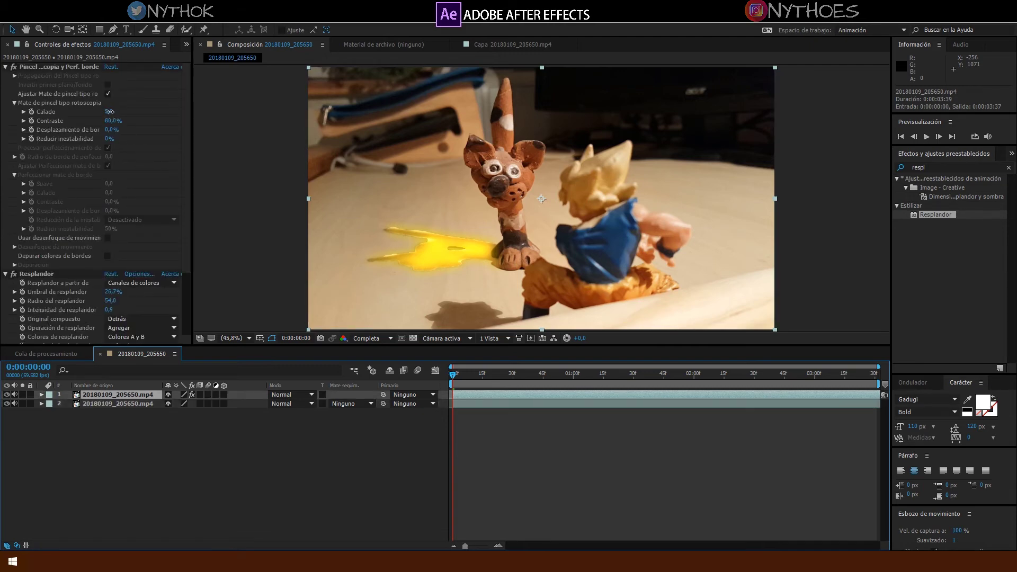
pyautogui.moveTo(109, 112); pyautogui.dragTo(128, 118)
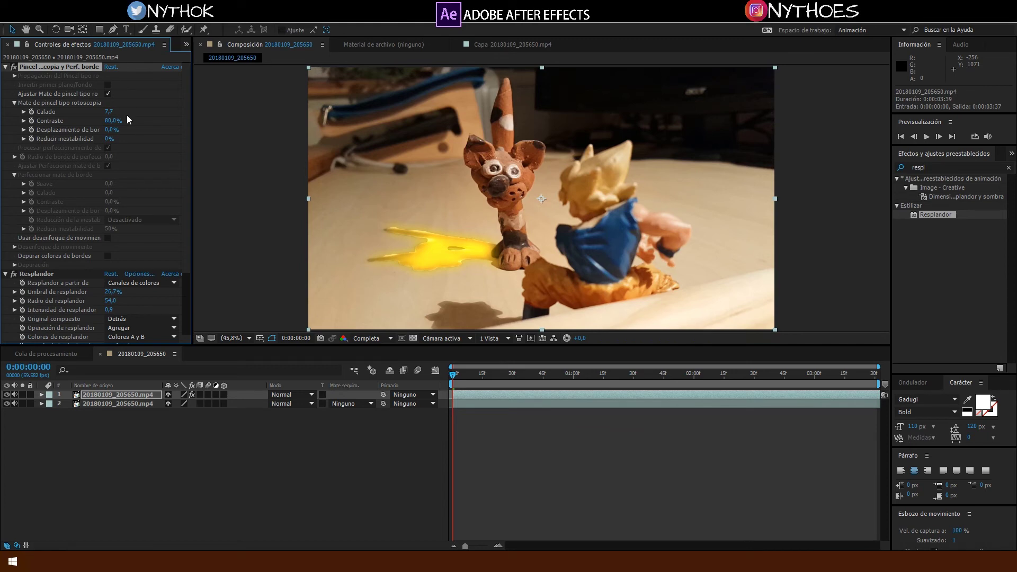
pyautogui.click(7, 403)
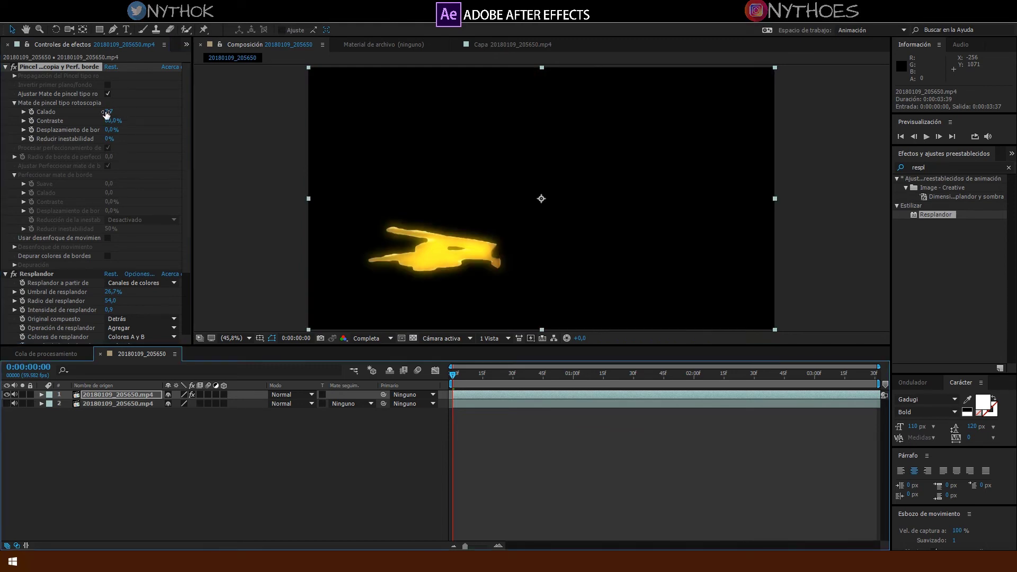
pyautogui.click(108, 112)
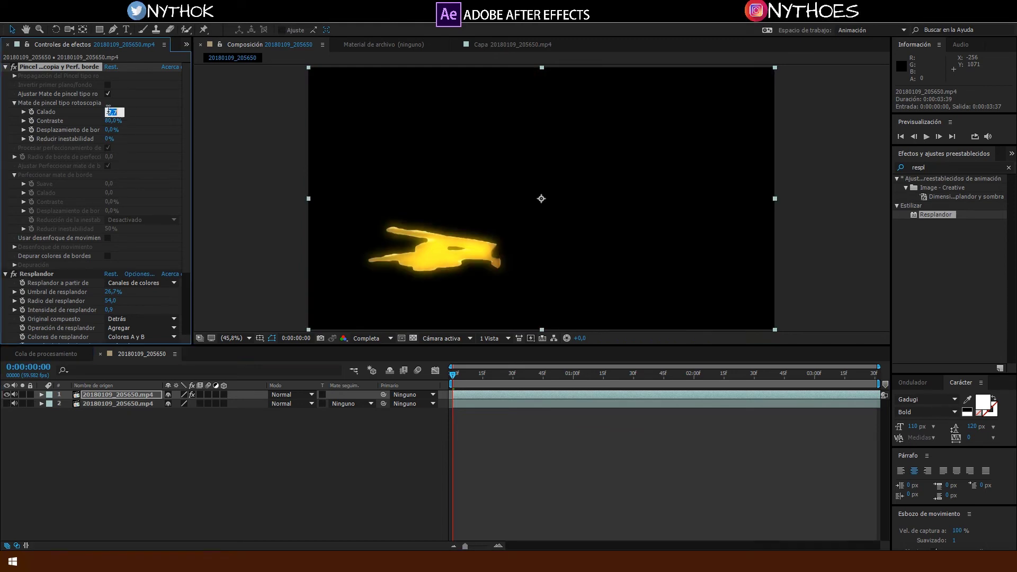
pyautogui.click(100, 474)
pyautogui.hotkey('ctrl', 'z')
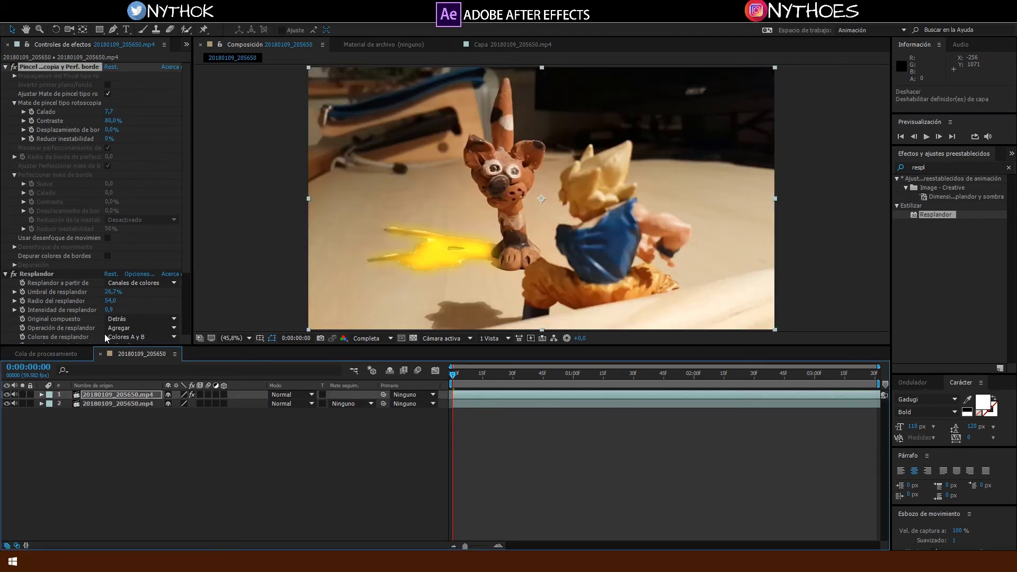
pyautogui.hotkey('ctrl', 'z')
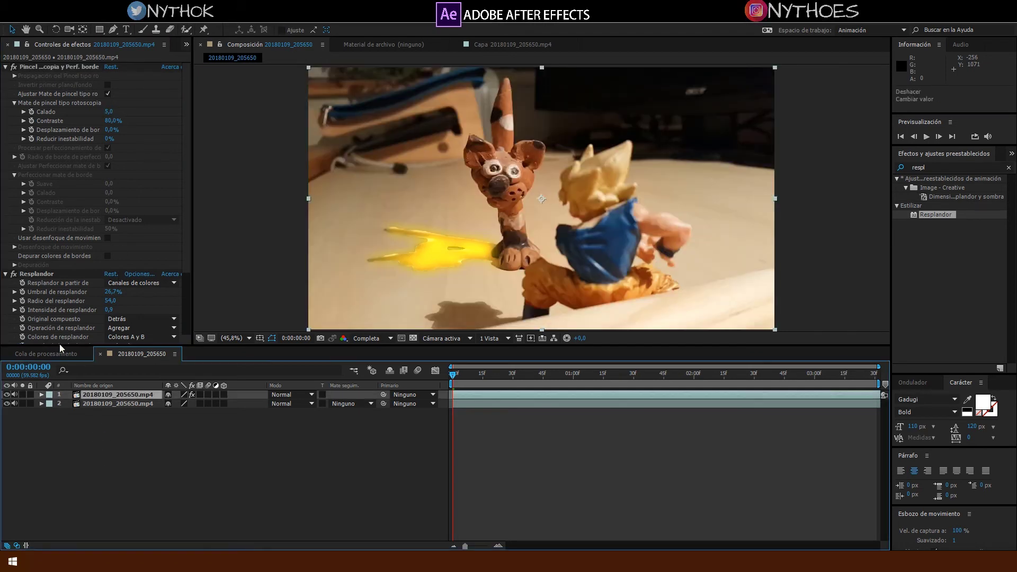
# Step: With the background hidden, set matte feather to about 7.8, contrast 77.4%, Shift Edge 0%
pyautogui.click(7, 404)
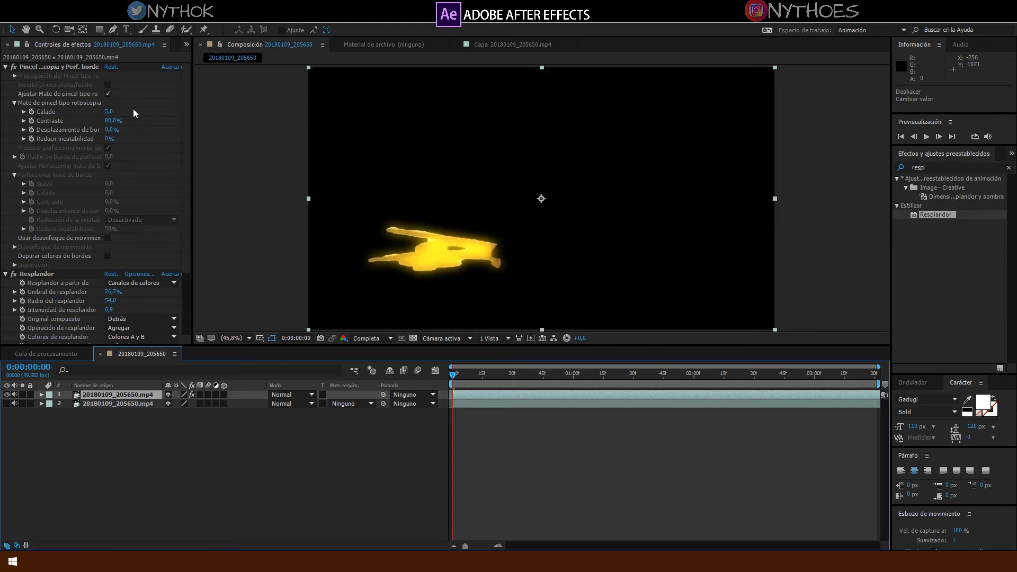
pyautogui.moveTo(111, 111); pyautogui.dragTo(152, 114)
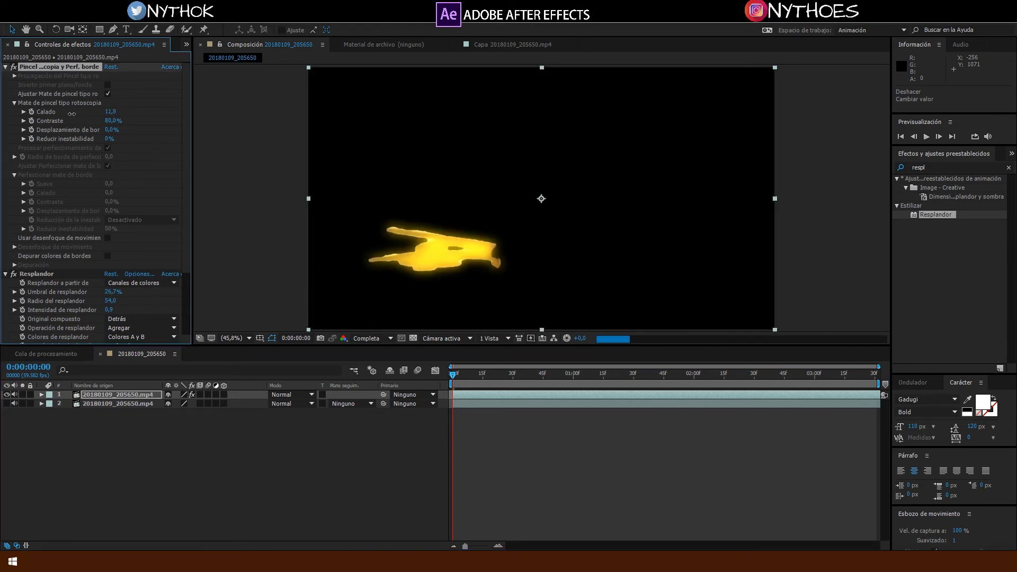
pyautogui.moveTo(152, 114)
pyautogui.mouseDown()
pyautogui.moveTo(12, 103)
pyautogui.moveTo(55, 110)
pyautogui.mouseUp()
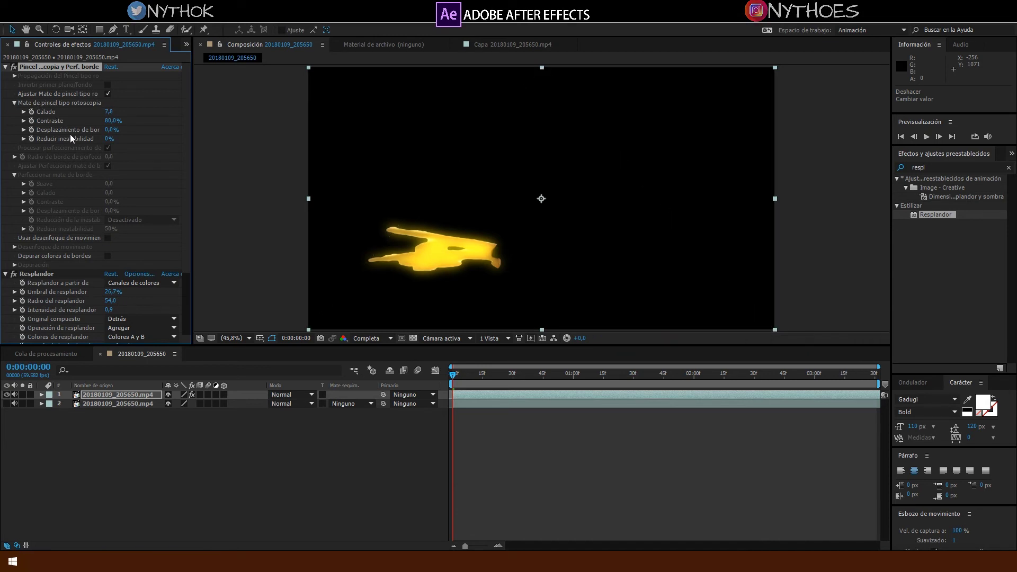
pyautogui.moveTo(112, 120); pyautogui.dragTo(98, 126)
pyautogui.moveTo(117, 128); pyautogui.dragTo(122, 132)
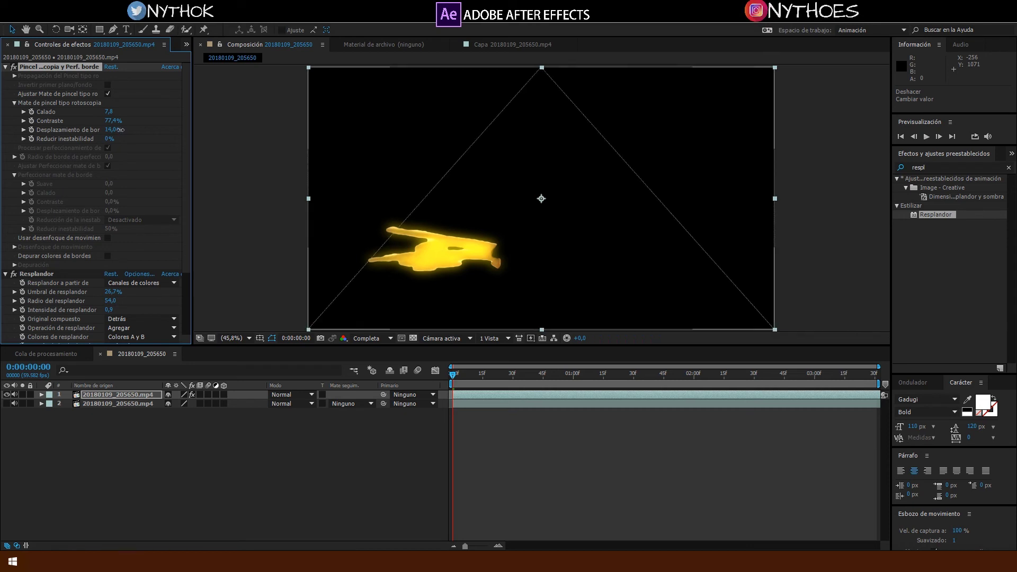
pyautogui.hotkey('ctrl', 'z')
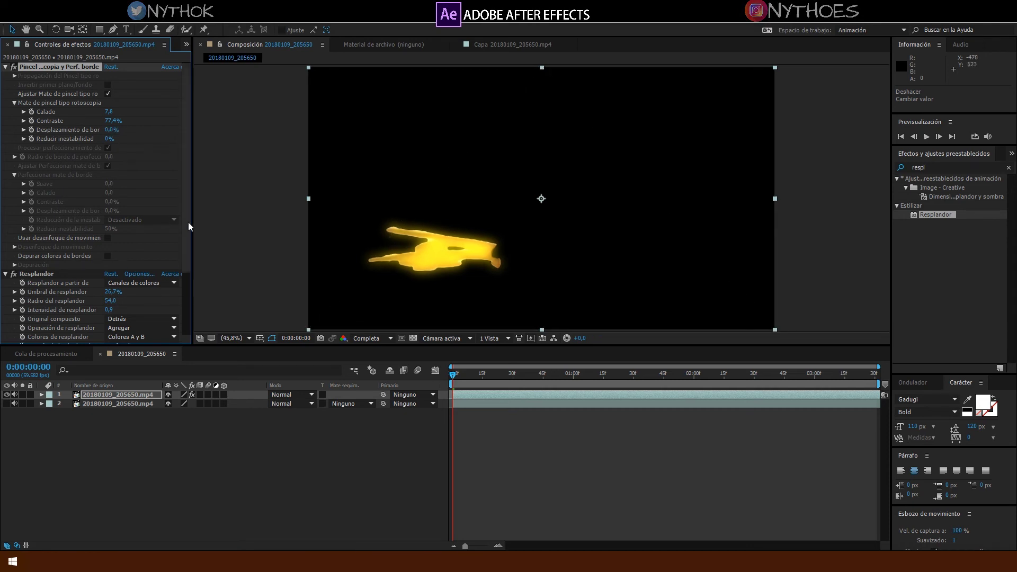
pyautogui.scroll(-3, 189, 226)
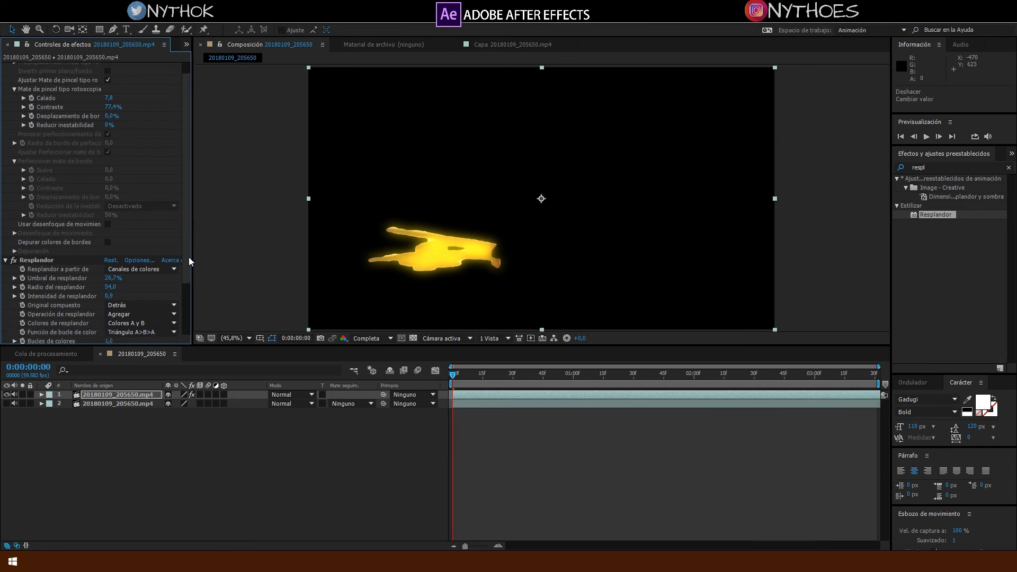
# Step: Turn layer 2's footage back on and scrub to about 0:00:03:23 to check the beam
pyautogui.click(6, 403)
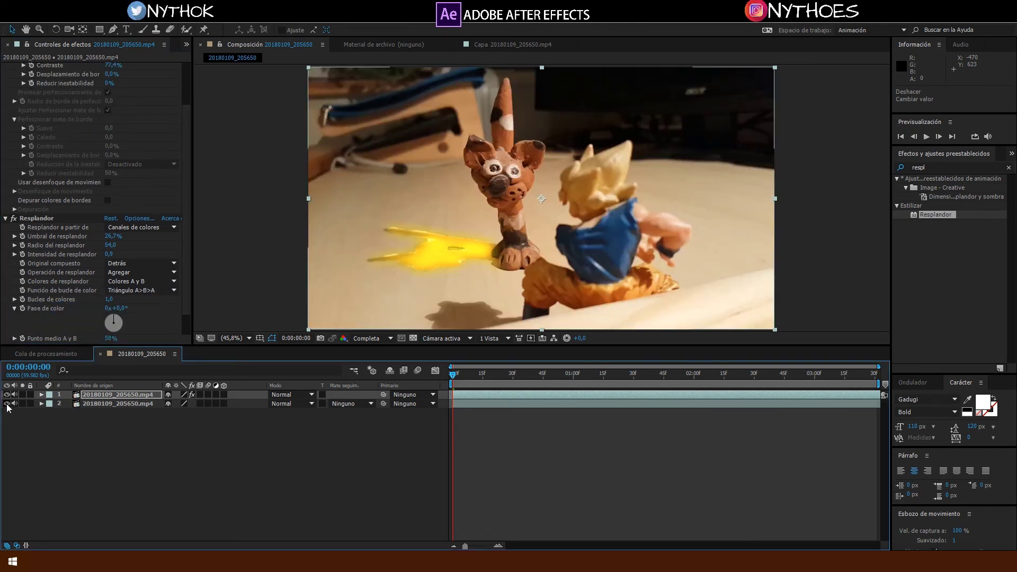
pyautogui.click(368, 420)
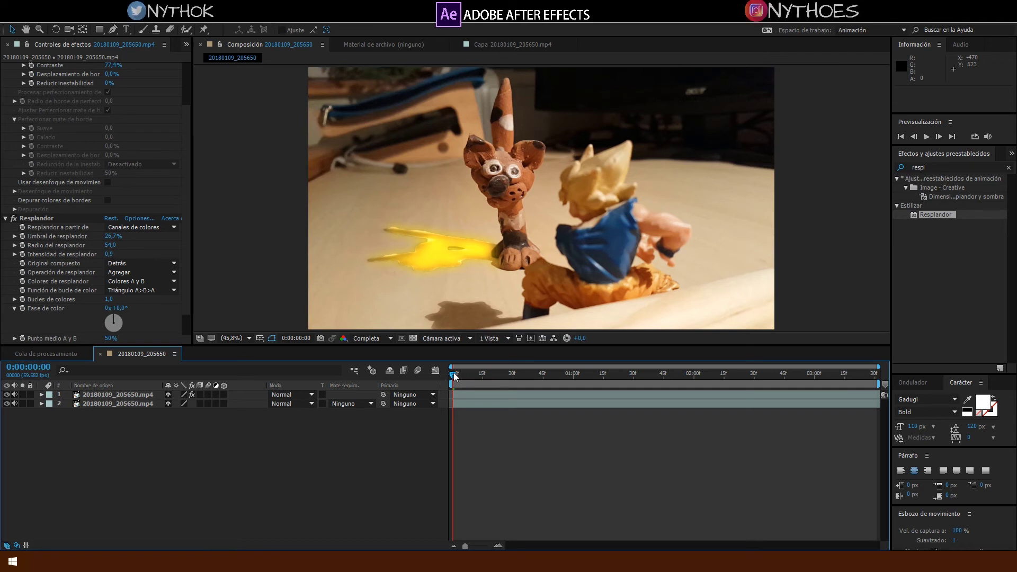
pyautogui.moveTo(454, 377); pyautogui.dragTo(504, 377)
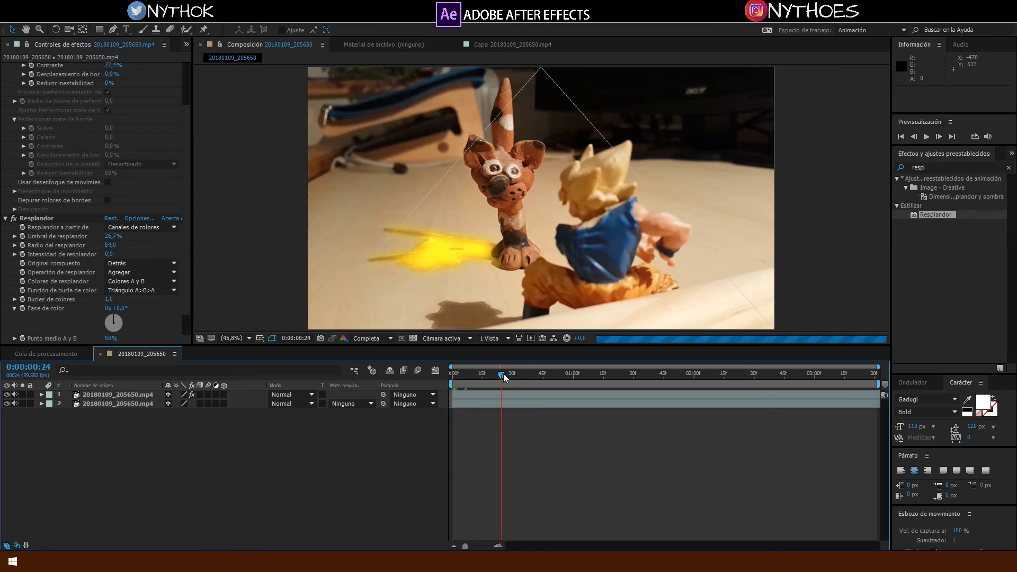
pyautogui.moveTo(504, 377); pyautogui.dragTo(861, 383)
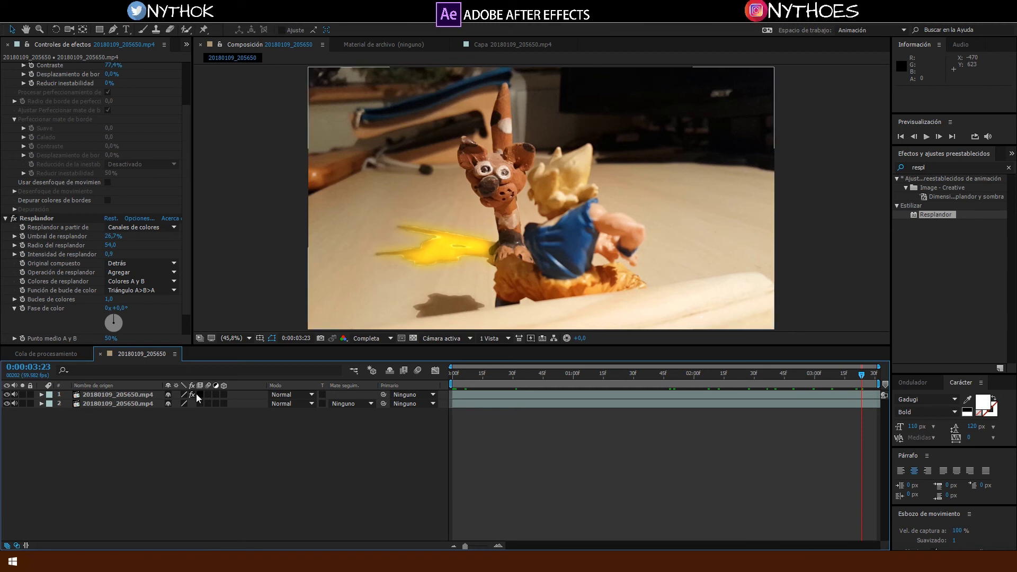
# Step: Set the glow layer's Transform Opacity to 75%, then collapse the layer
pyautogui.click(42, 394)
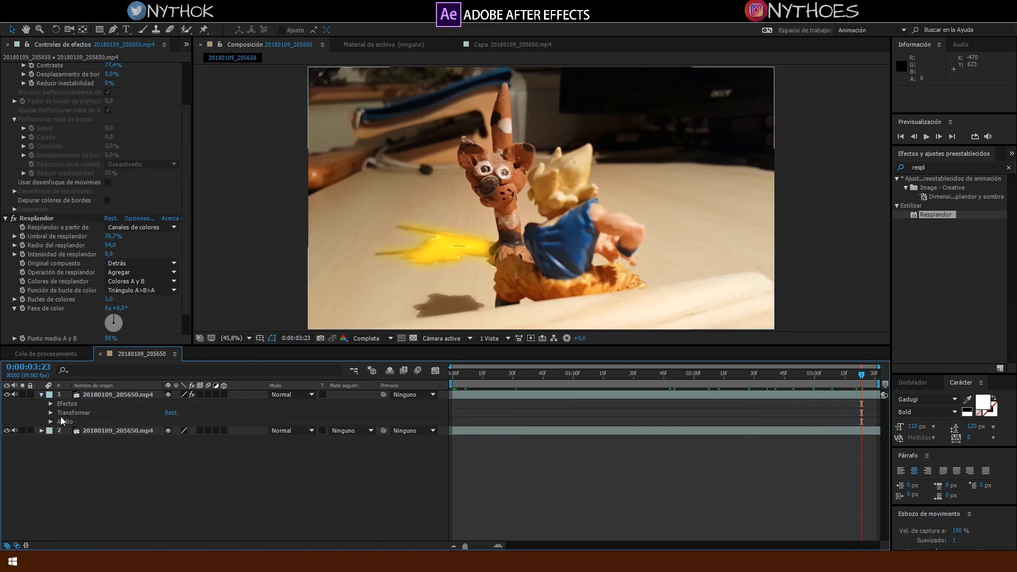
pyautogui.click(51, 404)
pyautogui.click(51, 404)
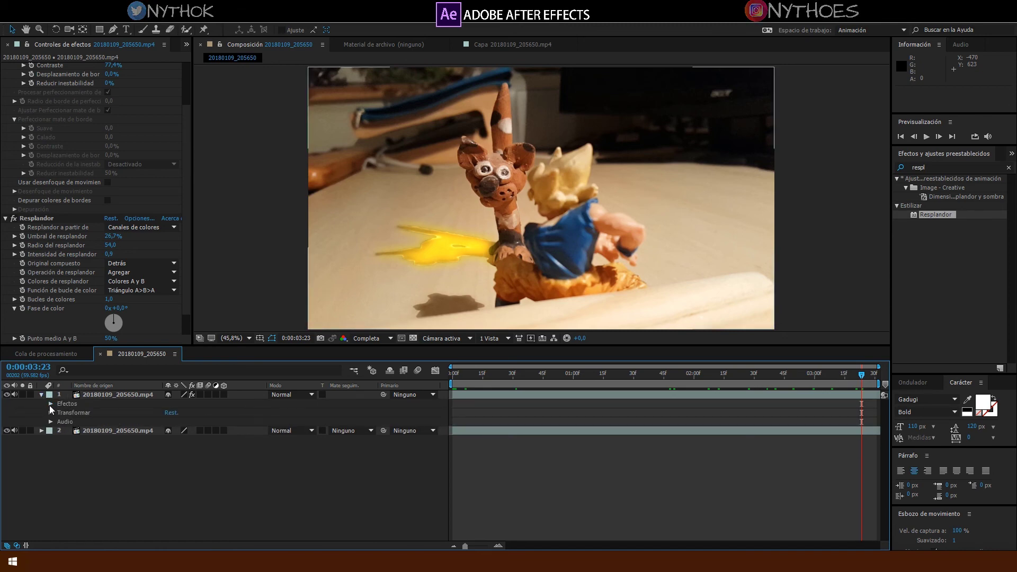
pyautogui.click(50, 413)
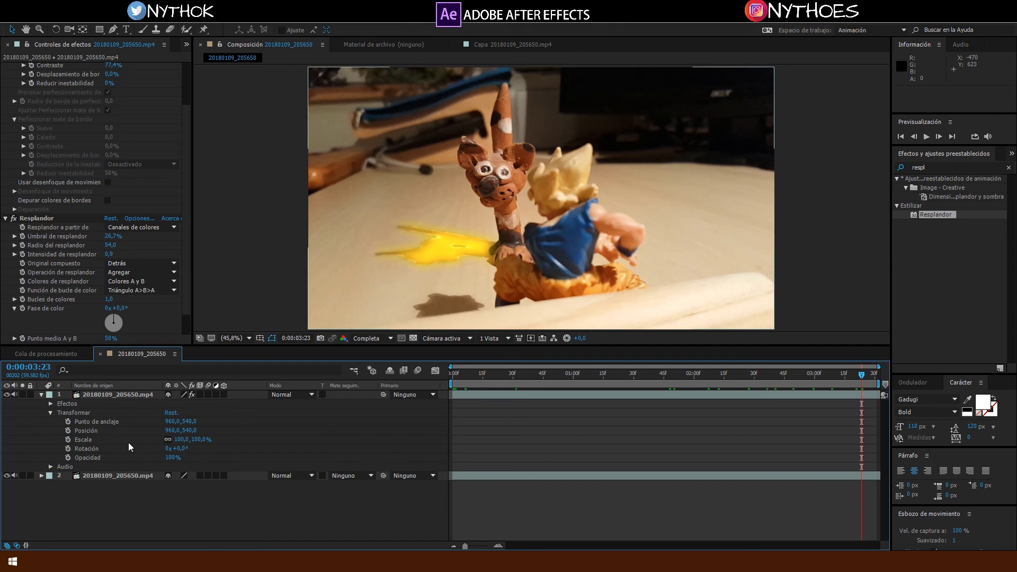
pyautogui.click(174, 458)
pyautogui.write('70')
pyautogui.press('Return')
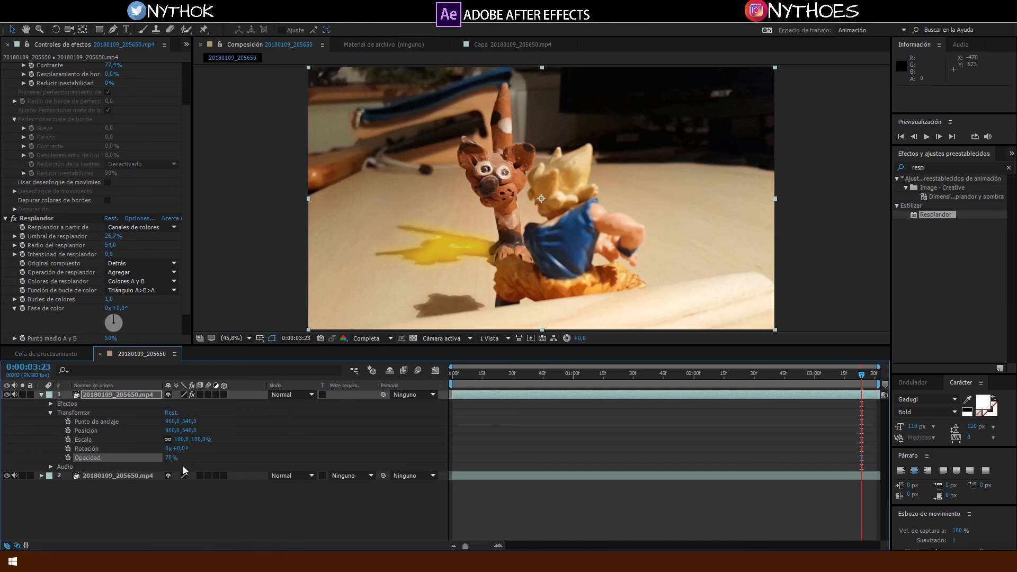
pyautogui.click(41, 394)
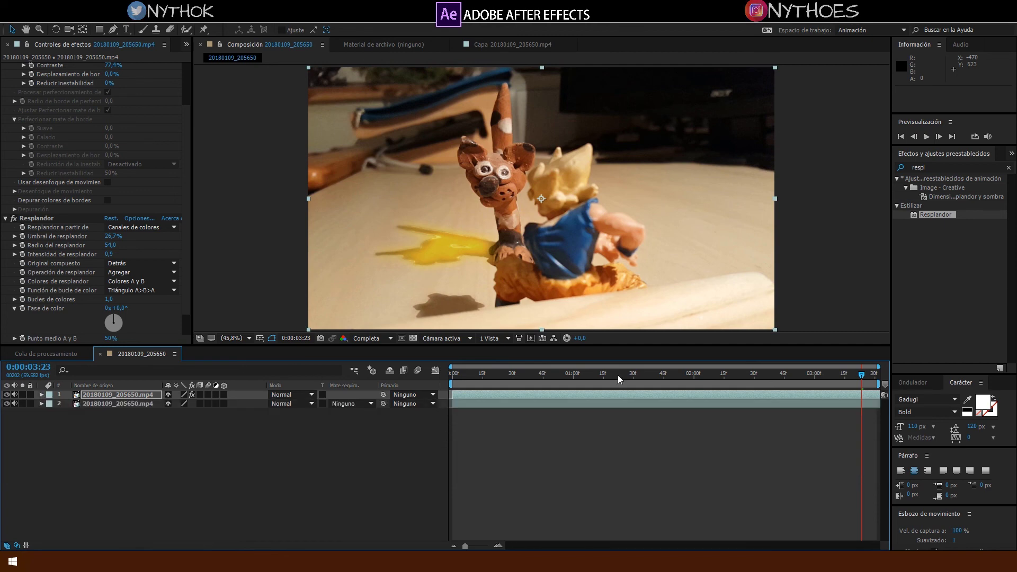
# Step: Preview the yellow beam from 0:00:01:28, stop at 0:00:01:40, and deselect the glow layer
pyautogui.click(790, 375)
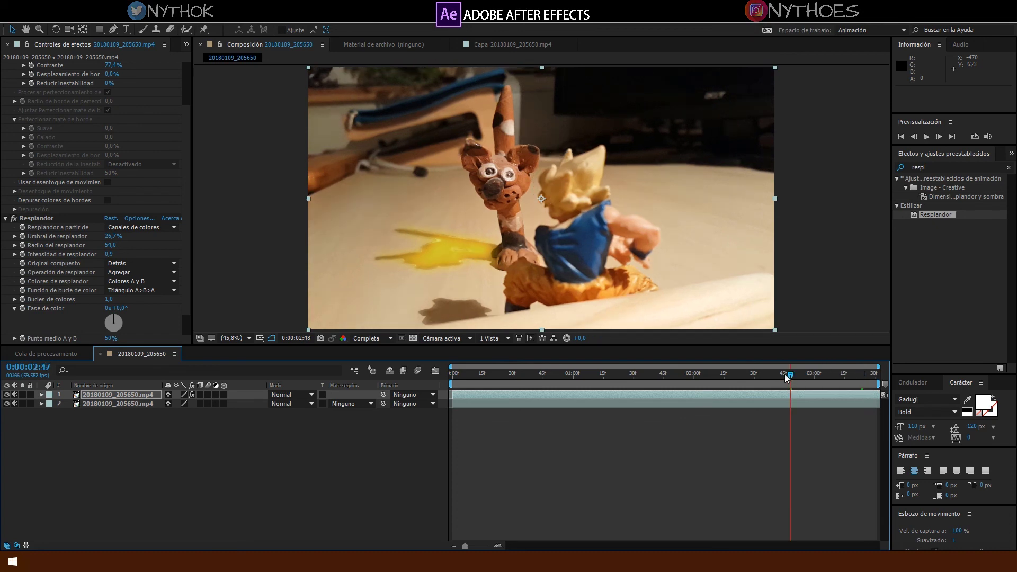
pyautogui.moveTo(790, 375); pyautogui.dragTo(718, 375)
pyautogui.click(632, 375)
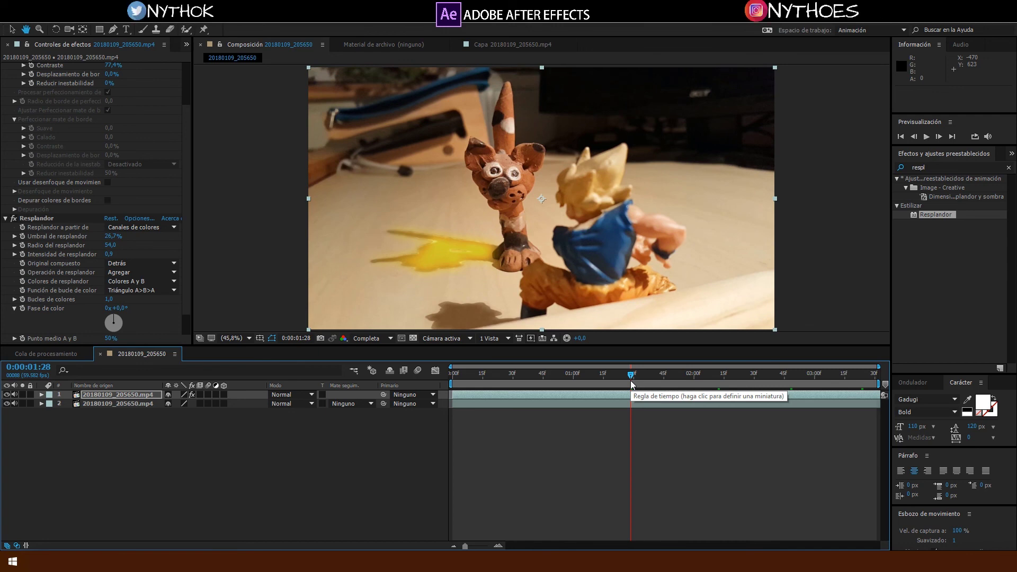
pyautogui.press('space')
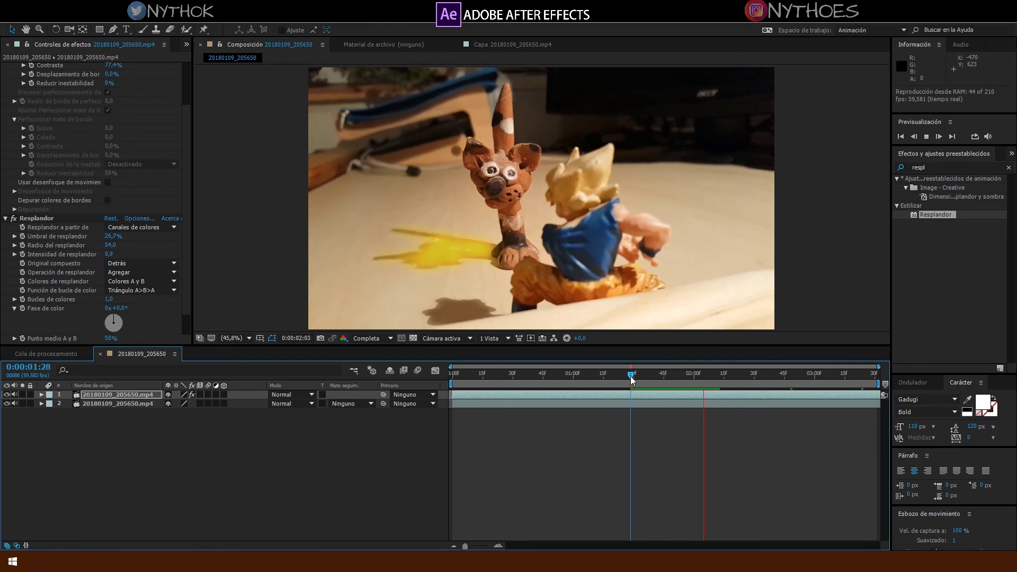
pyautogui.moveTo(632, 379); pyautogui.dragTo(655, 376)
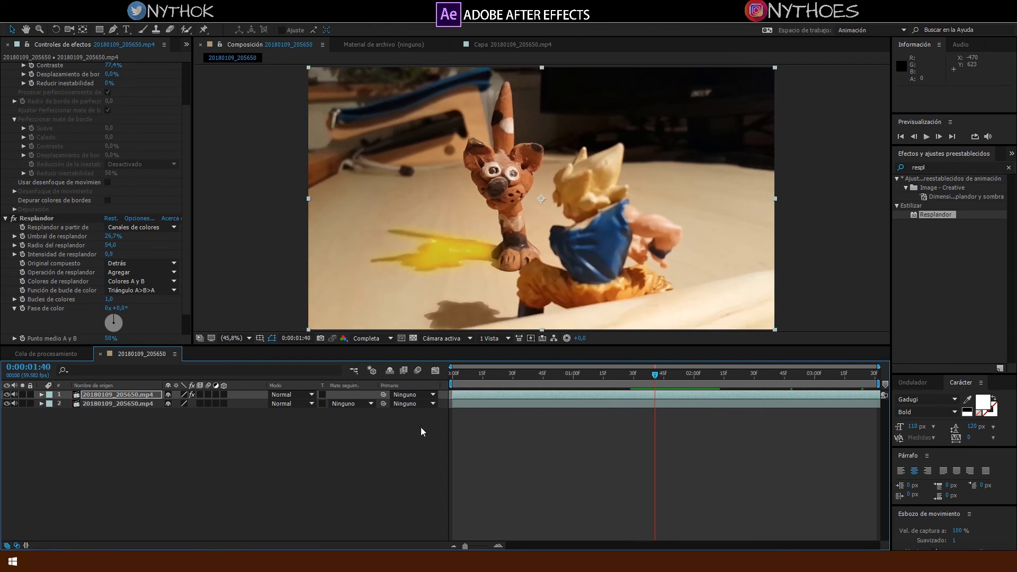
pyautogui.click(310, 435)
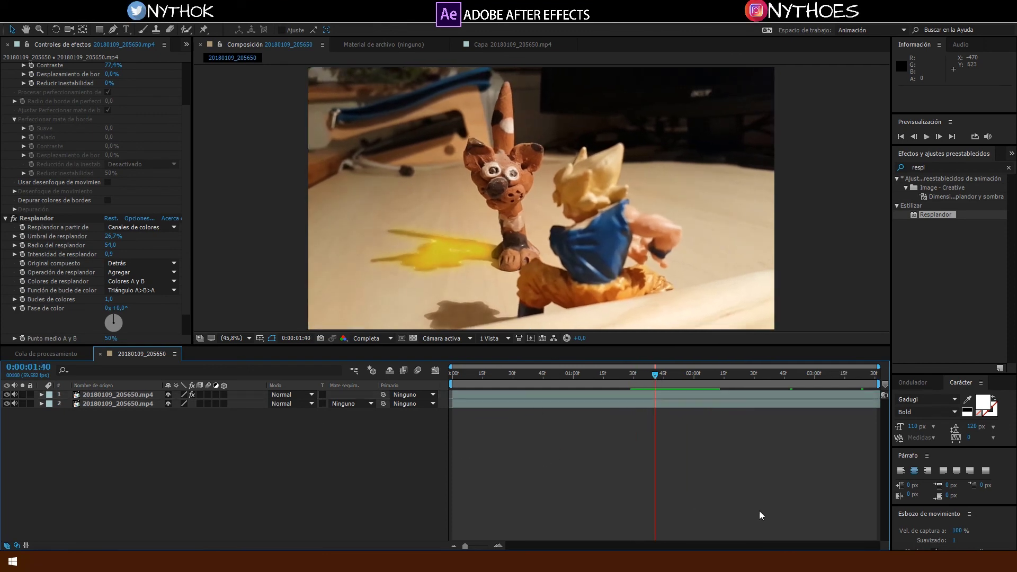